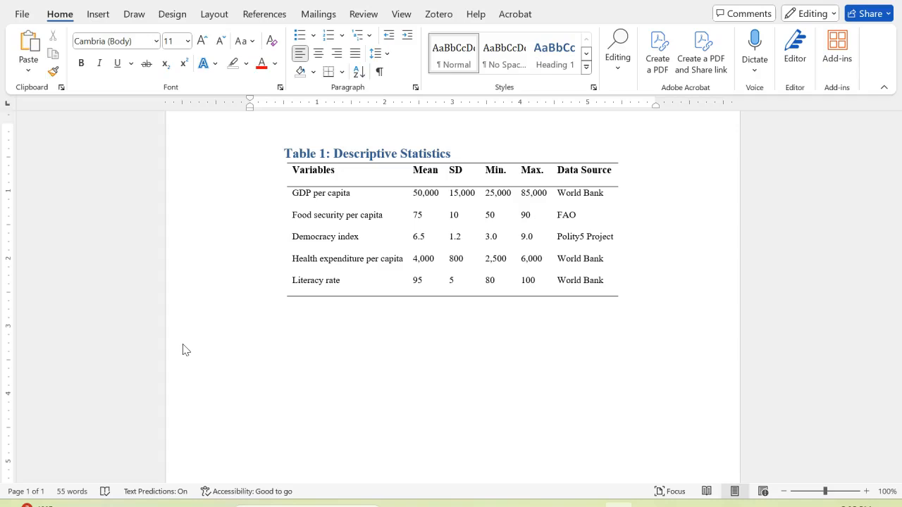
Insert a table of five columns and five rows below the Descriptive Statistics table
left_click(101, 15)
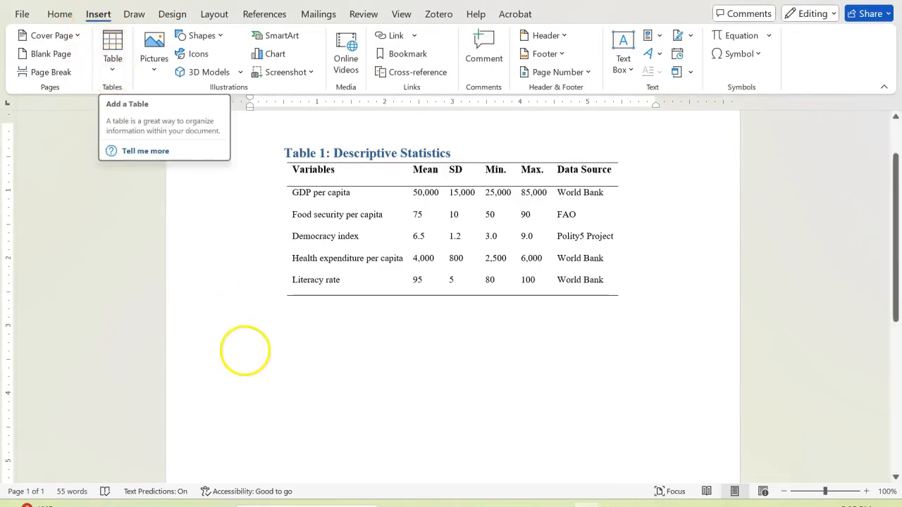
left_click(113, 71)
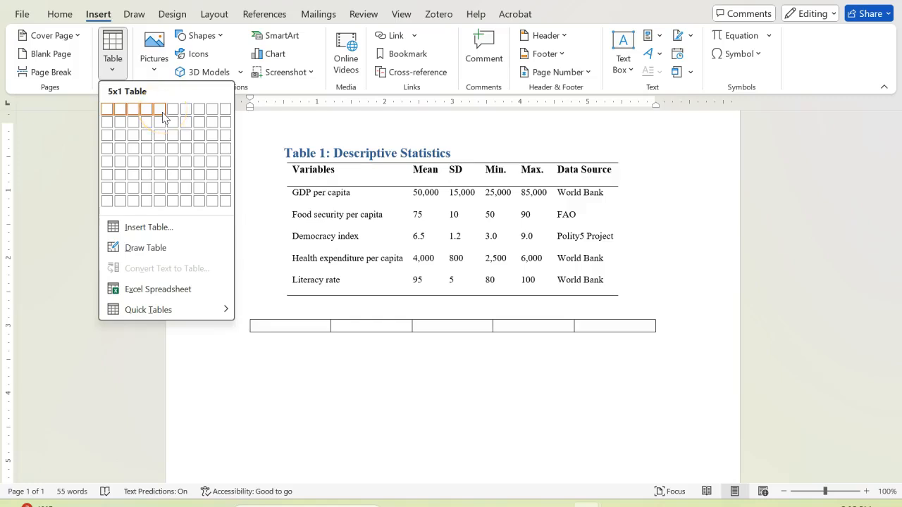
left_click(161, 159)
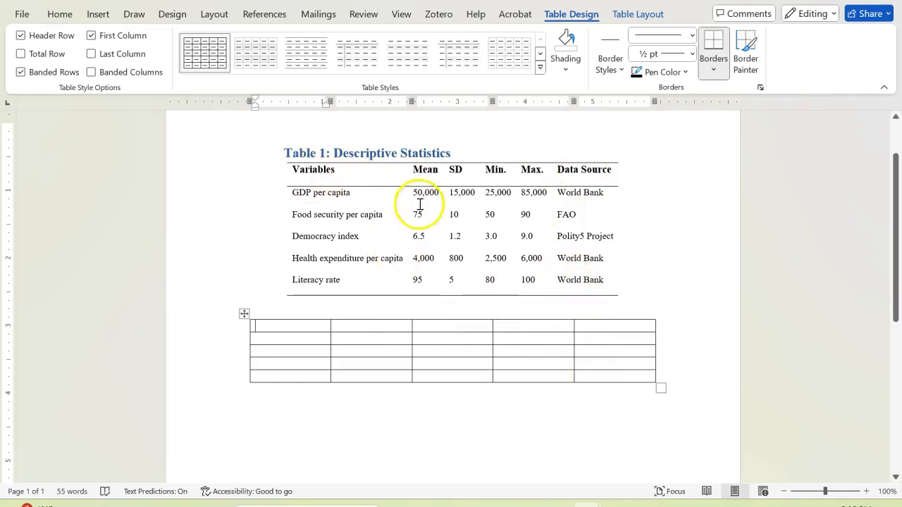
Add a sixth column to the right of the new table's last column
left_click(643, 326)
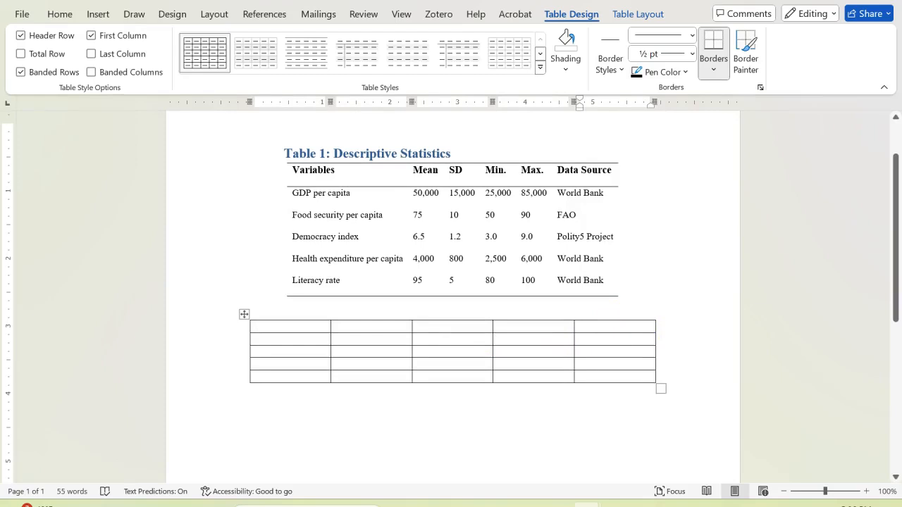
right_click(624, 326)
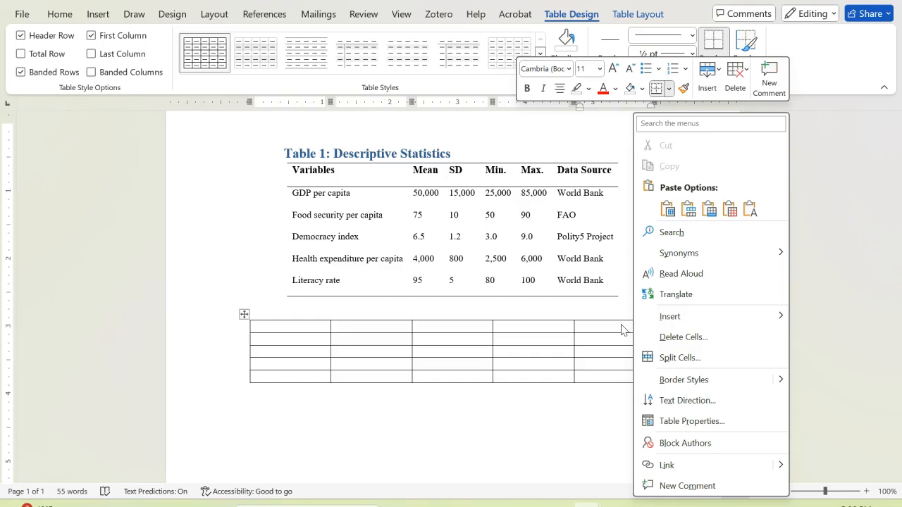
mouse_move(676, 319)
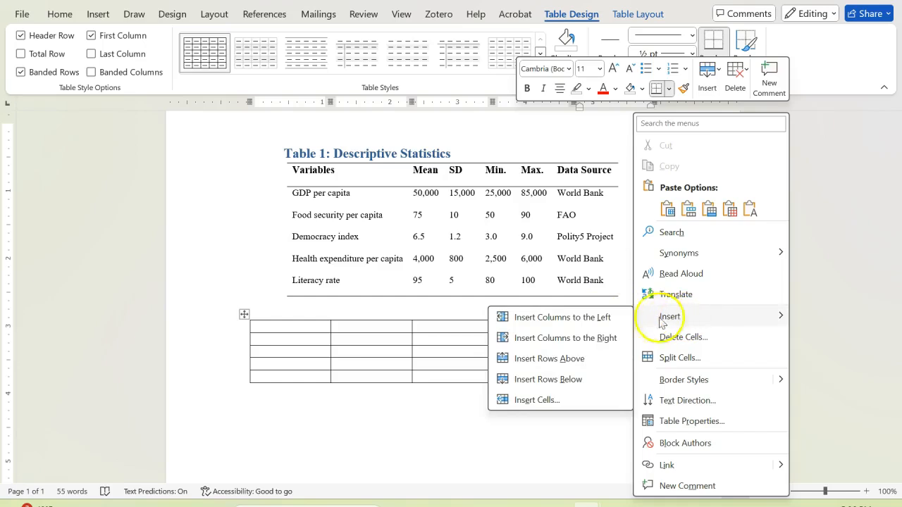
left_click(554, 343)
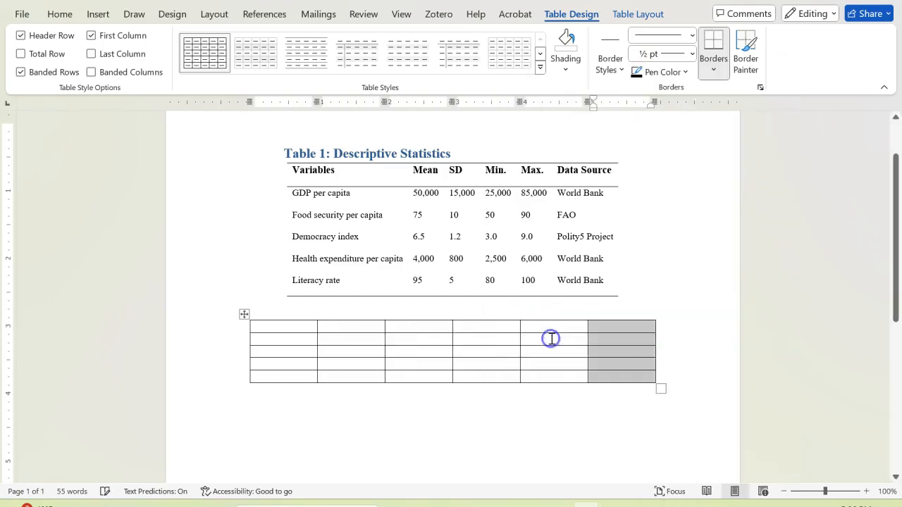
Add a sixth row below the new table's last row
left_click(629, 366)
right_click(637, 375)
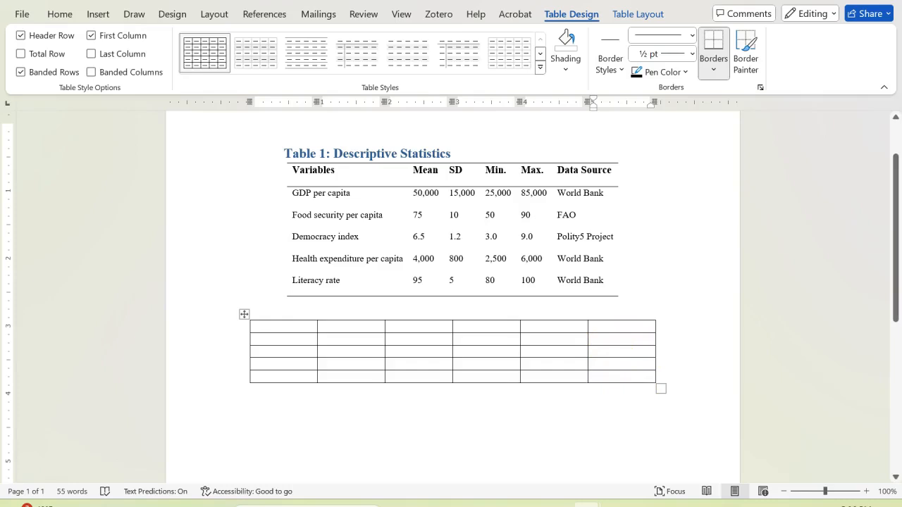
right_click(626, 377)
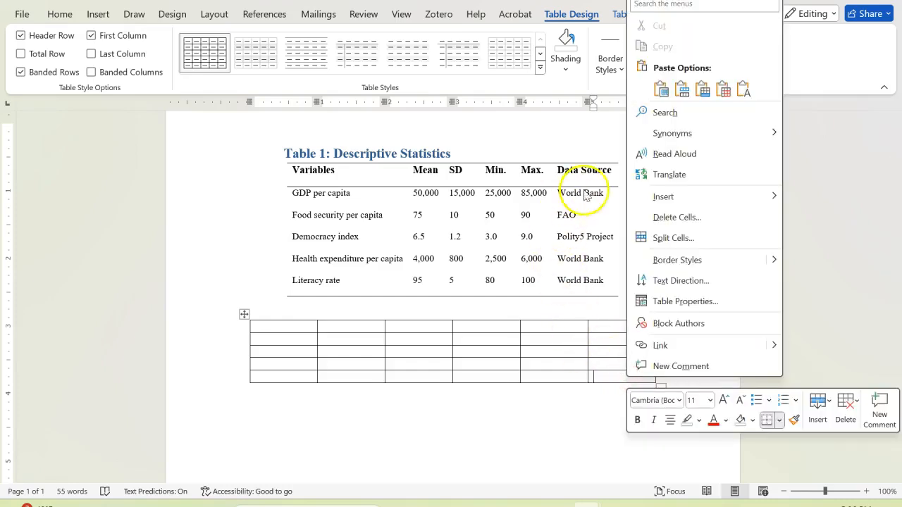
mouse_move(648, 195)
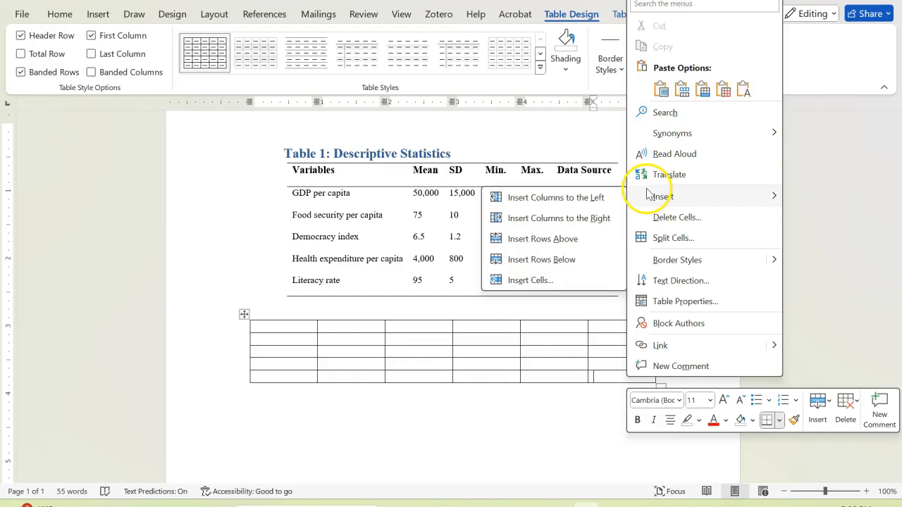
left_click(572, 259)
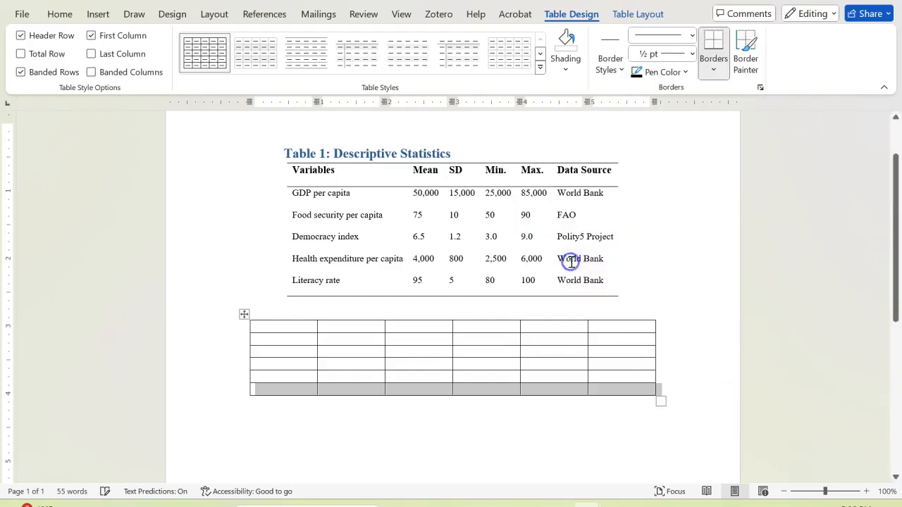
left_click(614, 393)
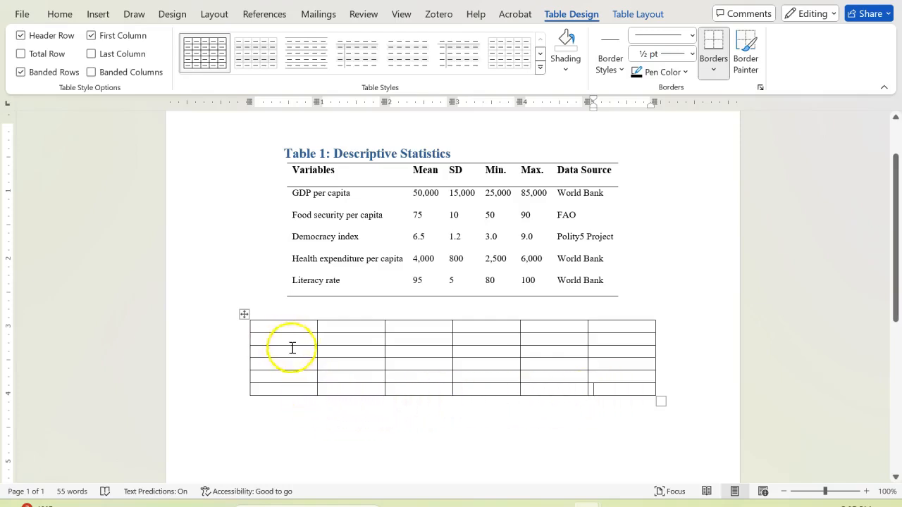
left_click(630, 389)
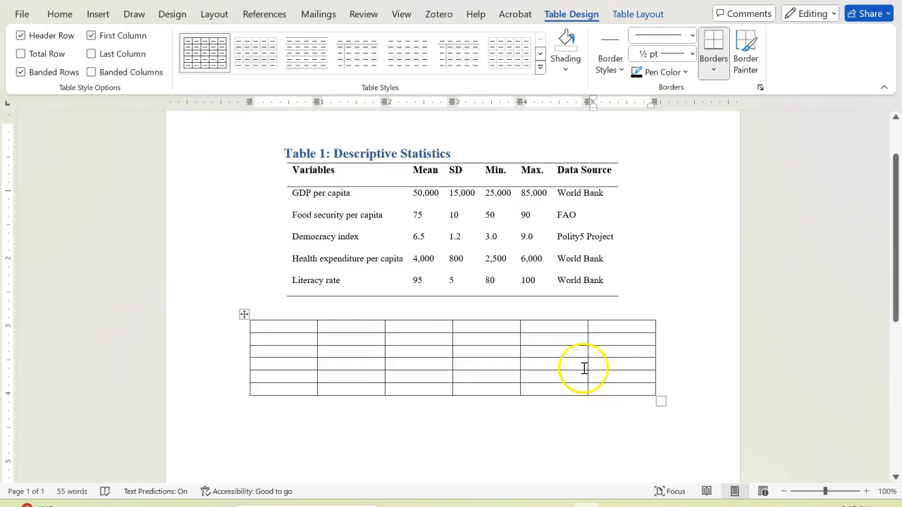
Copy the header row of Table 1 from Variables to Data Source and paste it into the new table's first row
left_click_drag(294, 175, 573, 170)
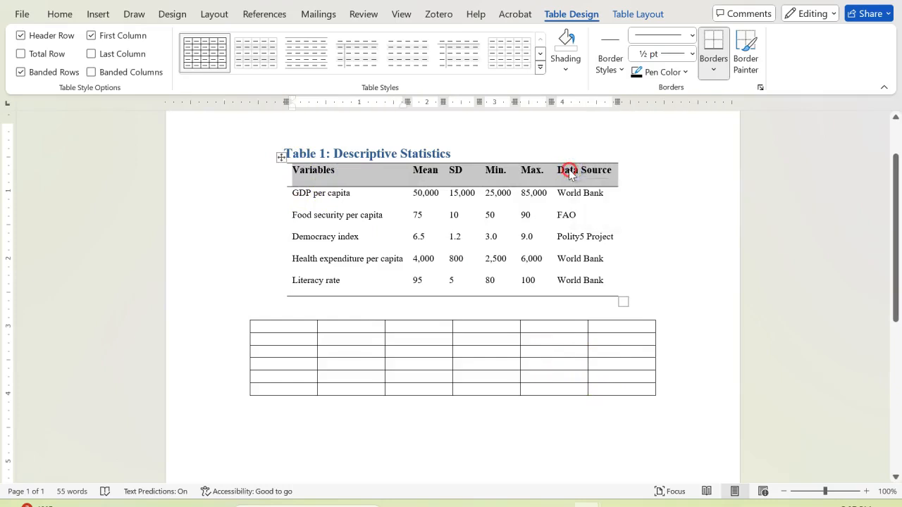
right_click(573, 171)
left_click(604, 246)
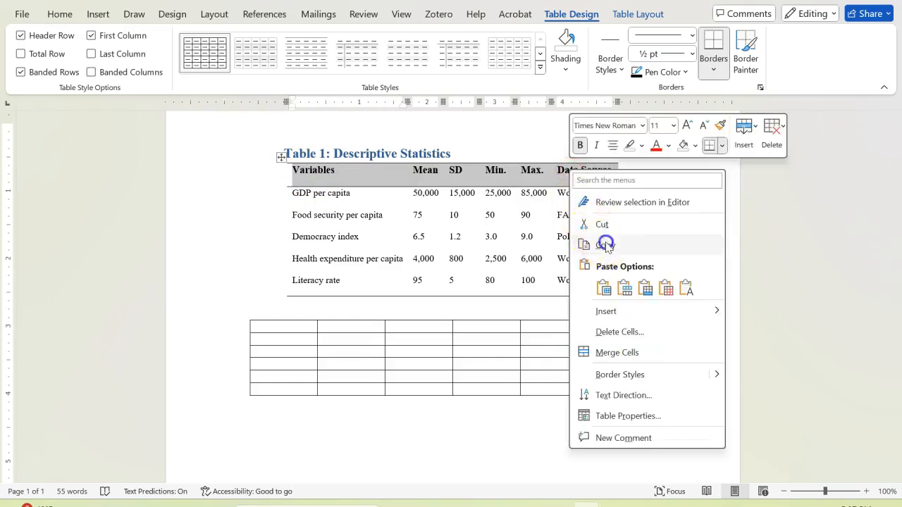
left_click_drag(282, 325, 603, 329)
right_click(411, 329)
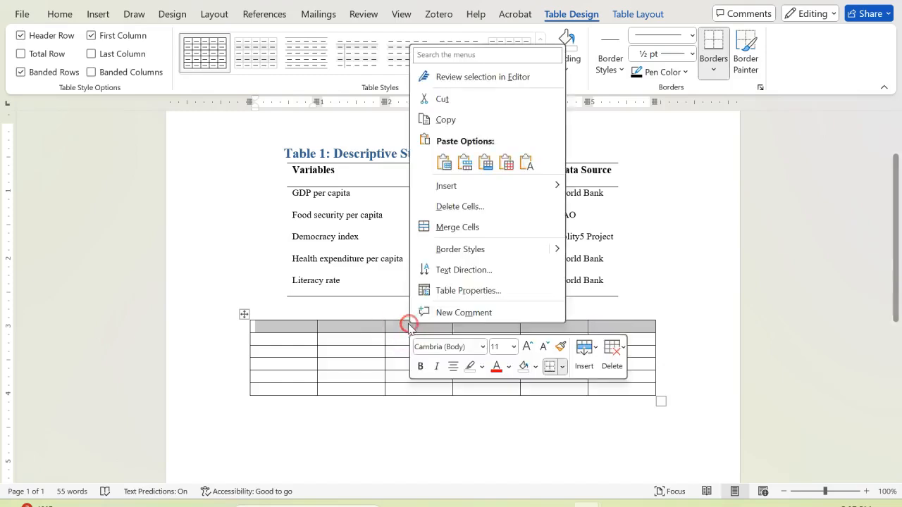
left_click(464, 163)
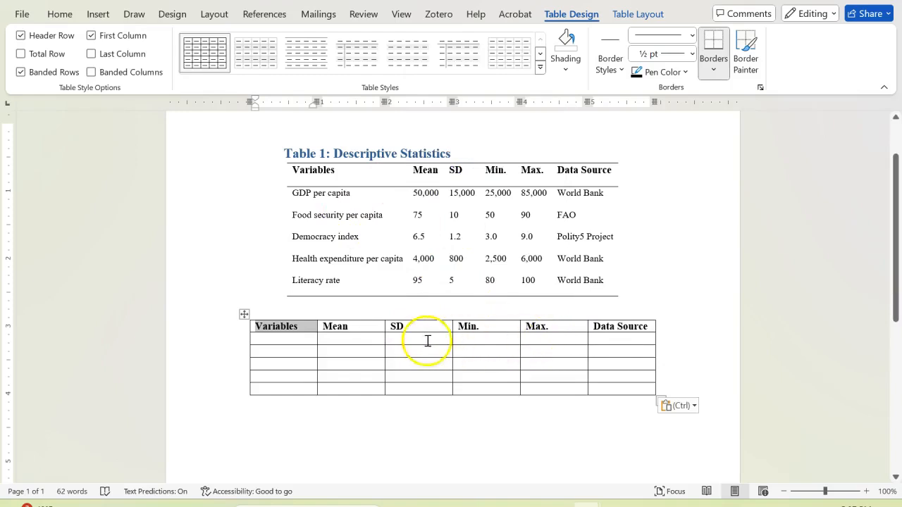
Remove the bold formatting from the new table's entire header row
left_click_drag(649, 327, 259, 326)
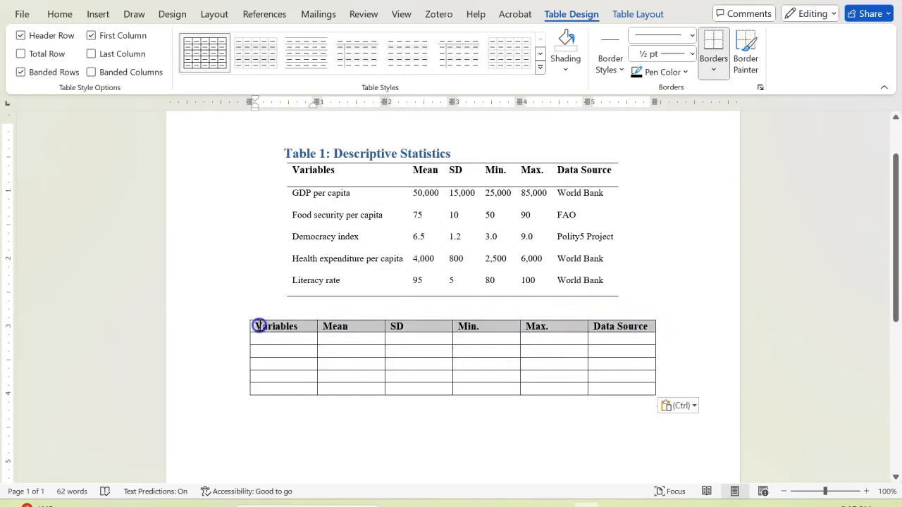
left_click(60, 14)
left_click(81, 63)
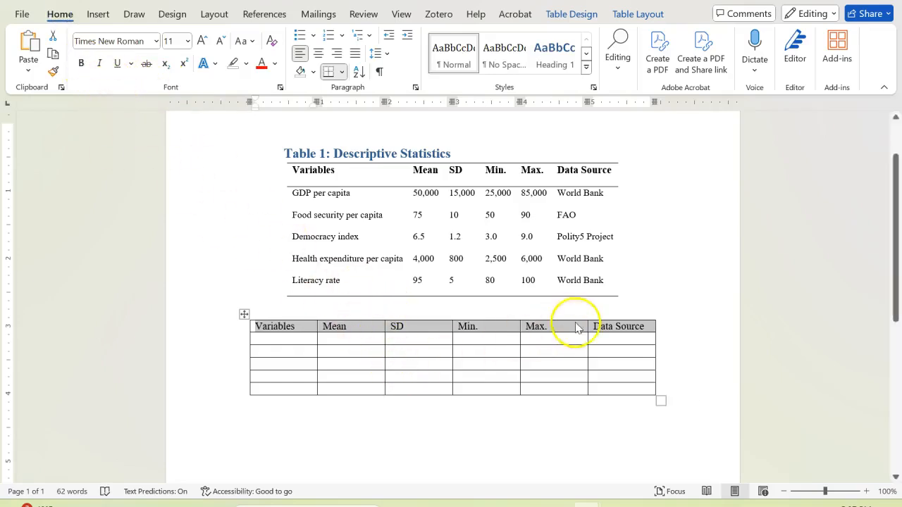
Copy the five data rows of Table 1, GDP per capita to Literacy rate, and paste them into the new table's empty rows with Merge Table
left_click(294, 193)
left_click_drag(294, 194, 604, 289)
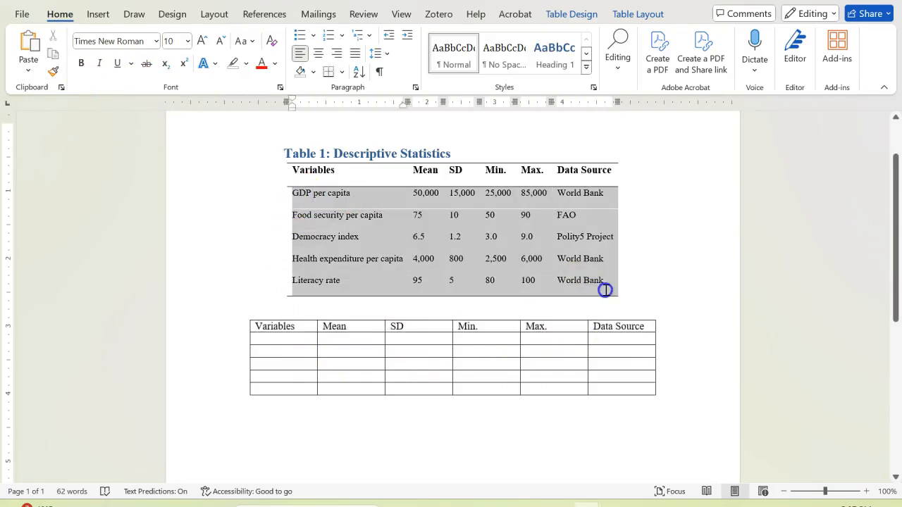
right_click(529, 236)
left_click(574, 296)
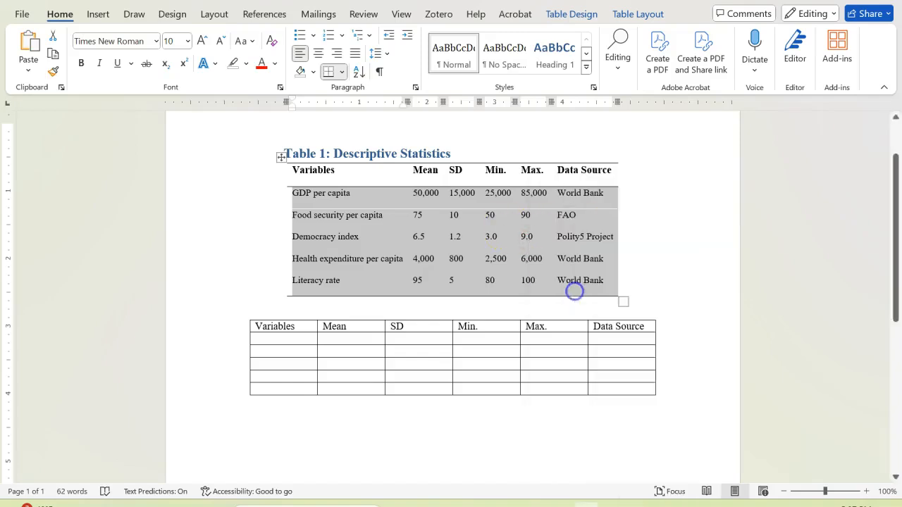
left_click_drag(280, 342, 624, 388)
right_click(300, 344)
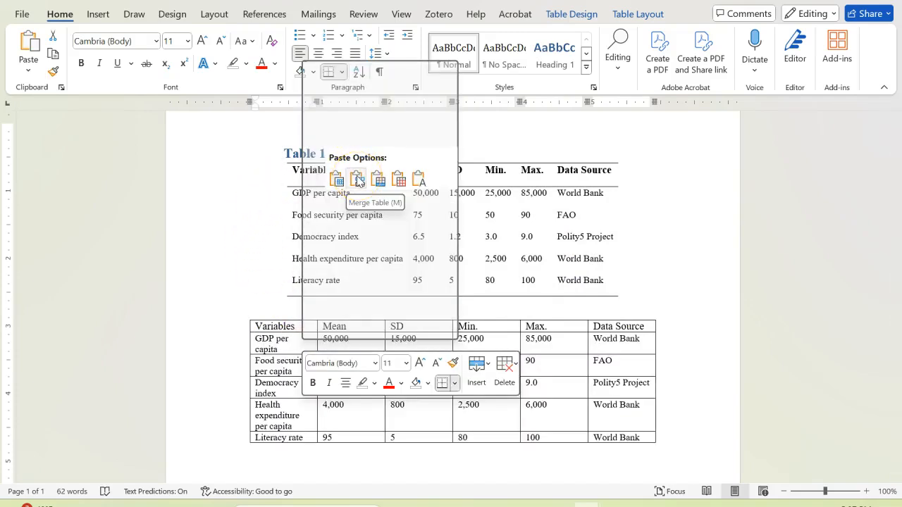
left_click(357, 181)
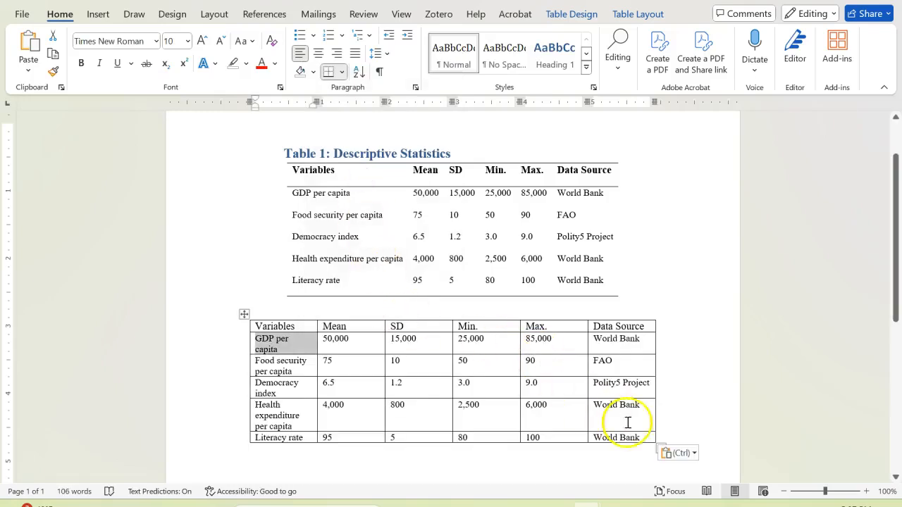
scroll(695, 378, "down", 2)
left_click(576, 369)
scroll(564, 384, "up", 2)
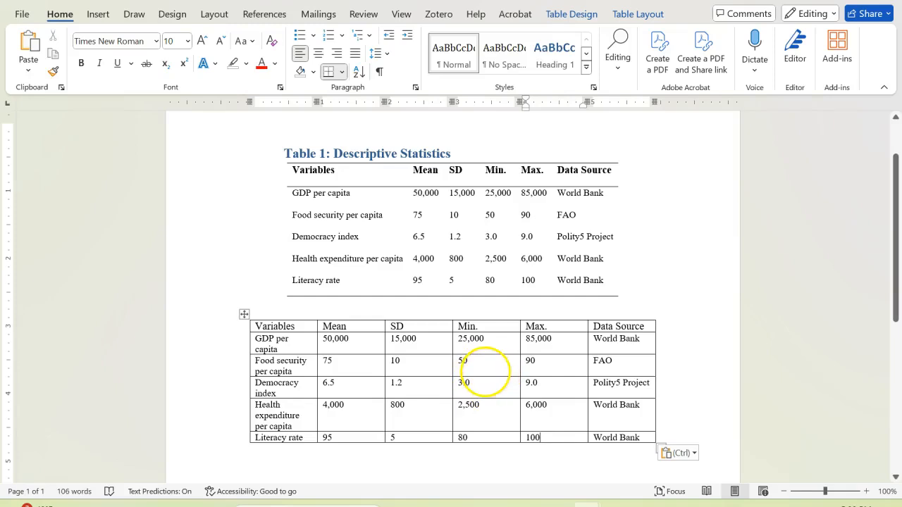
scroll(488, 366, "down", 3)
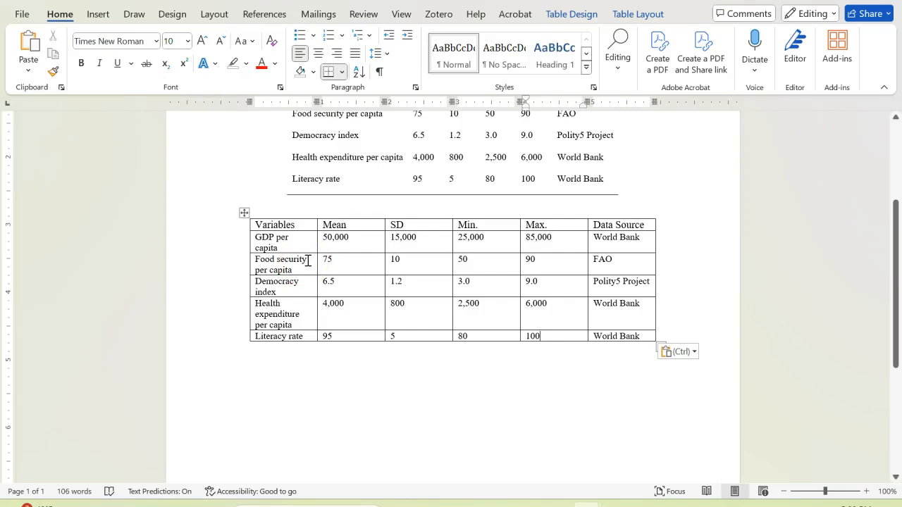
scroll(308, 264, "up", 2)
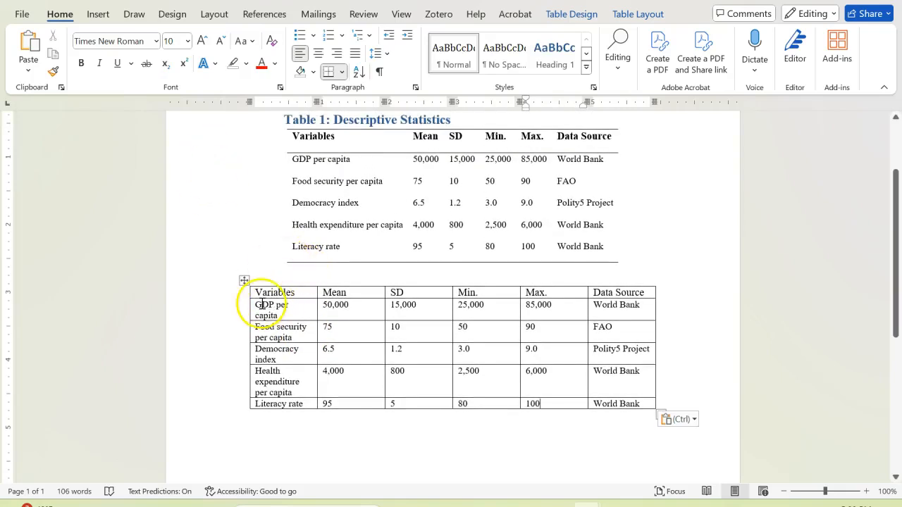
Center the new table's numeric values and the Mean, SD, Min. and Max. headings horizontally and vertically in their cells
left_click(351, 324)
left_click(354, 331)
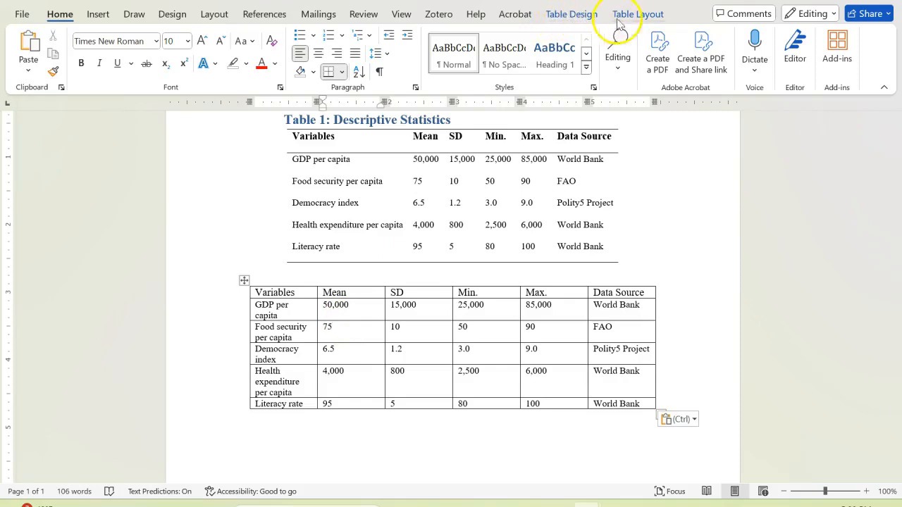
left_click(569, 15)
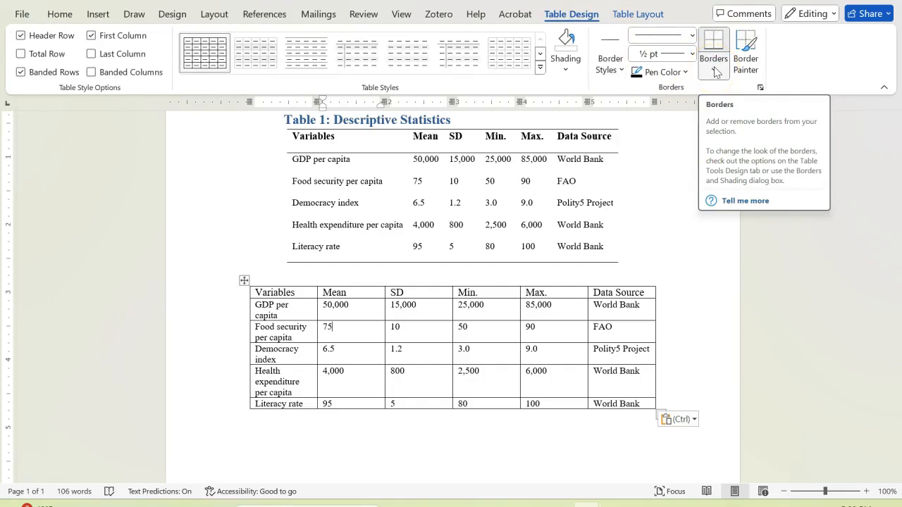
left_click(639, 19)
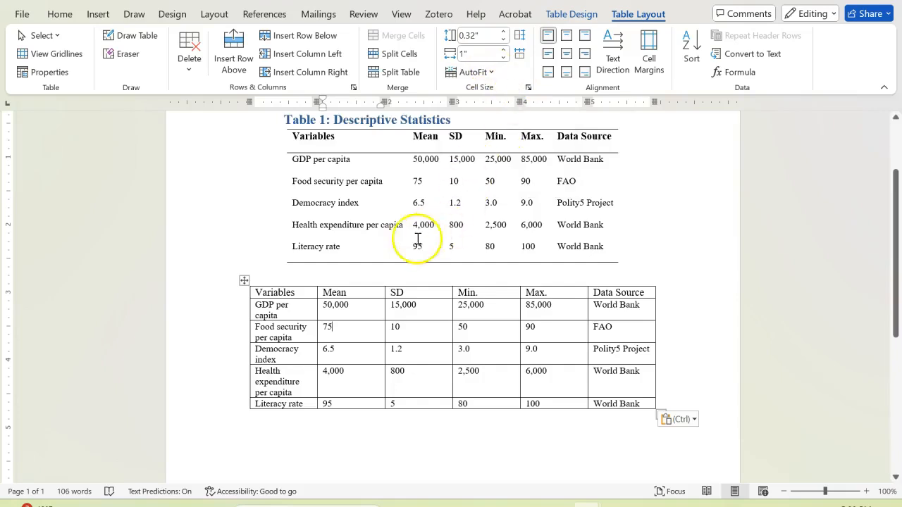
left_click_drag(327, 308, 546, 399)
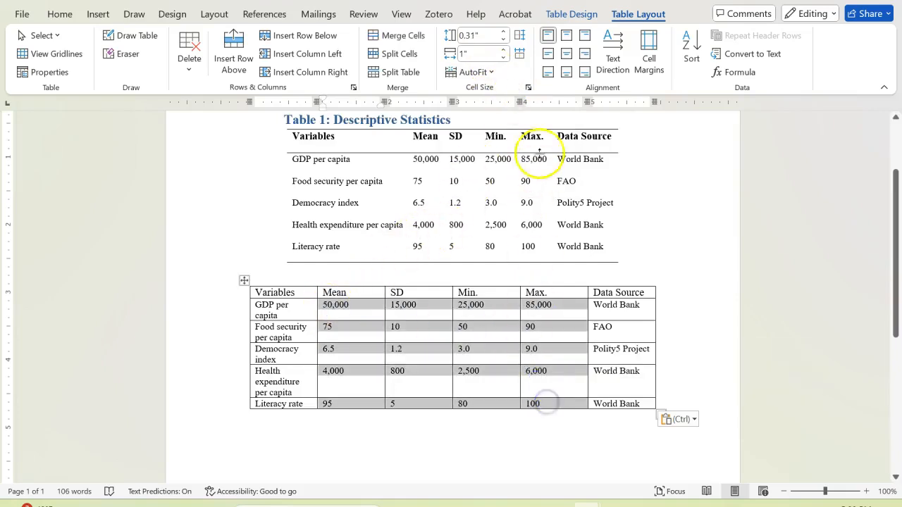
left_click(565, 40)
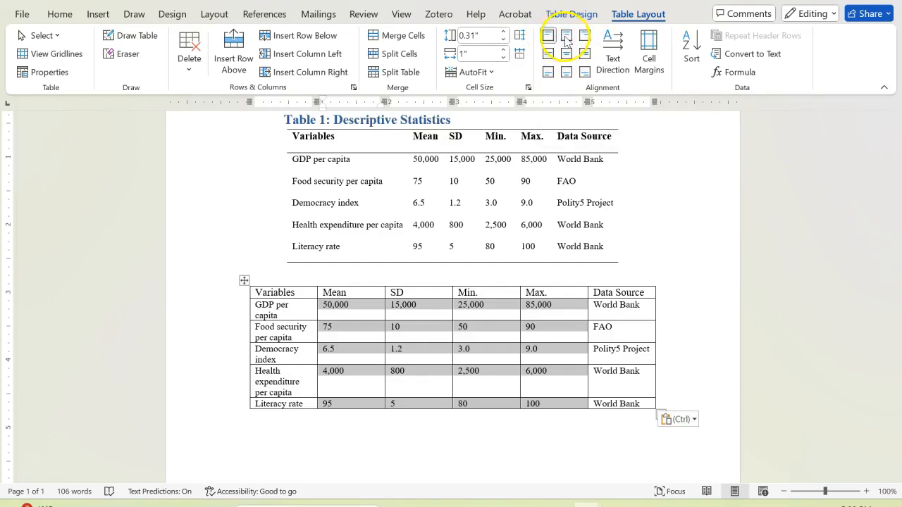
left_click(568, 54)
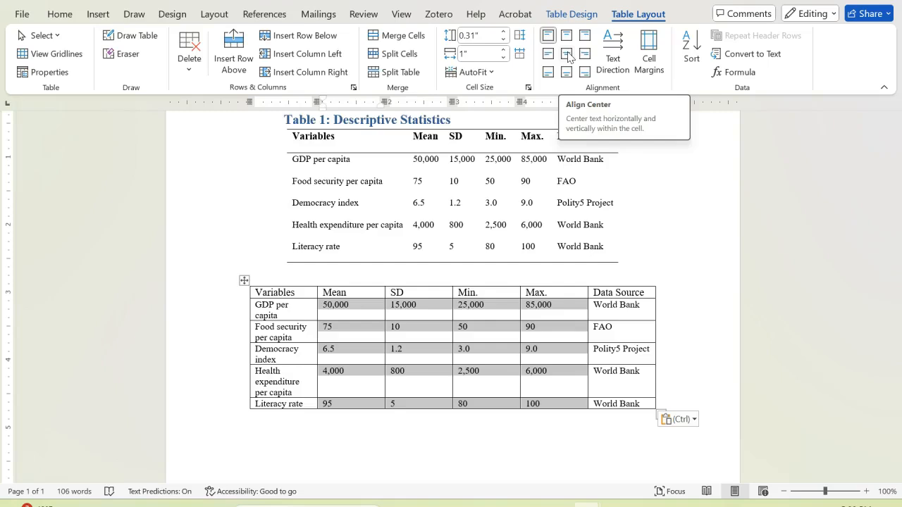
left_click(567, 56)
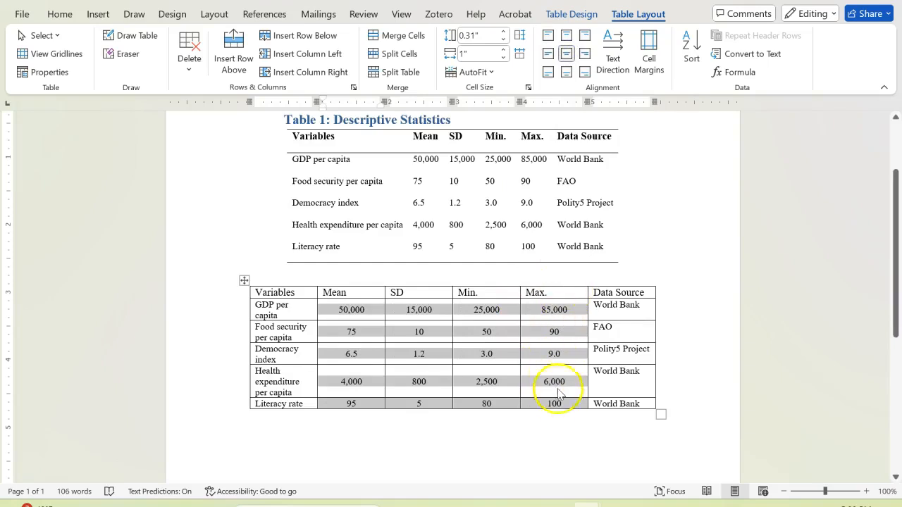
left_click_drag(326, 293, 533, 291)
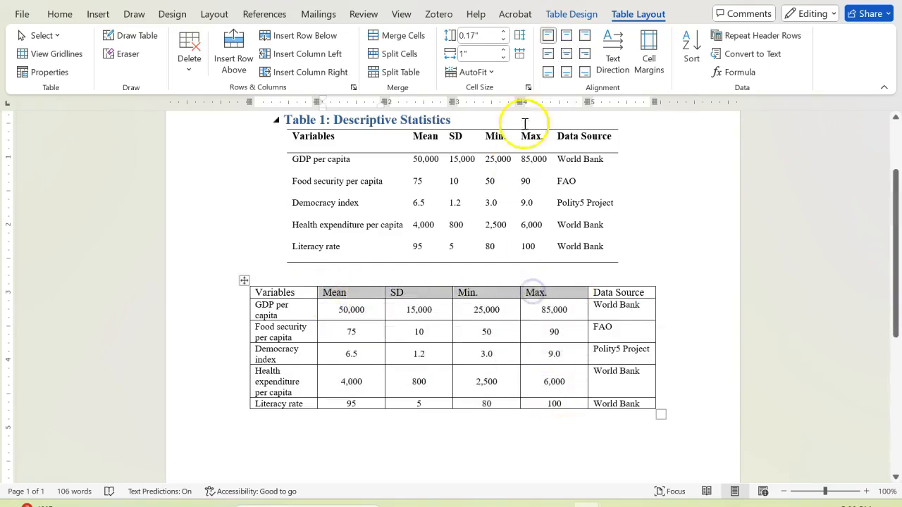
left_click(566, 54)
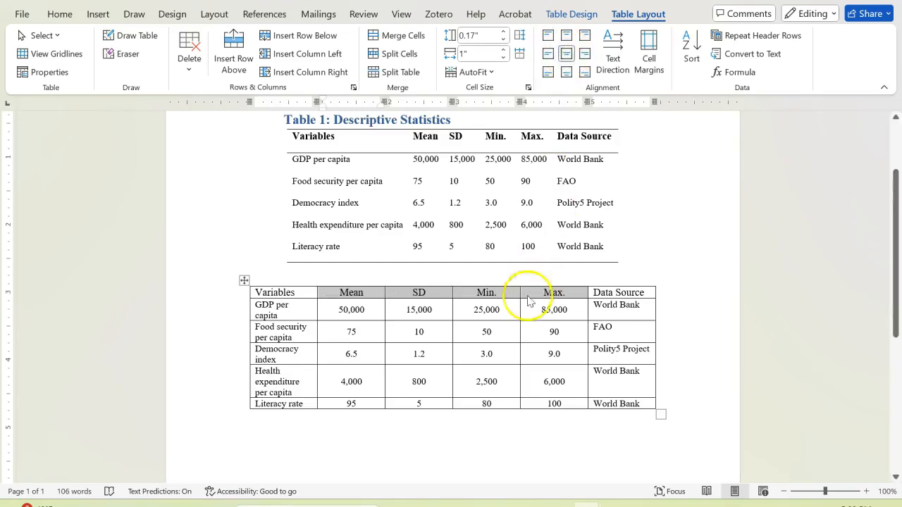
left_click(553, 370)
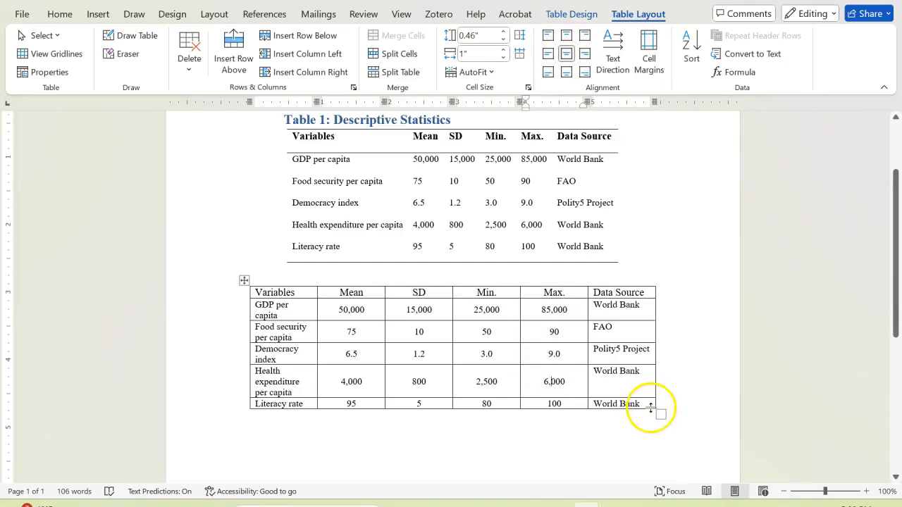
left_click(243, 282)
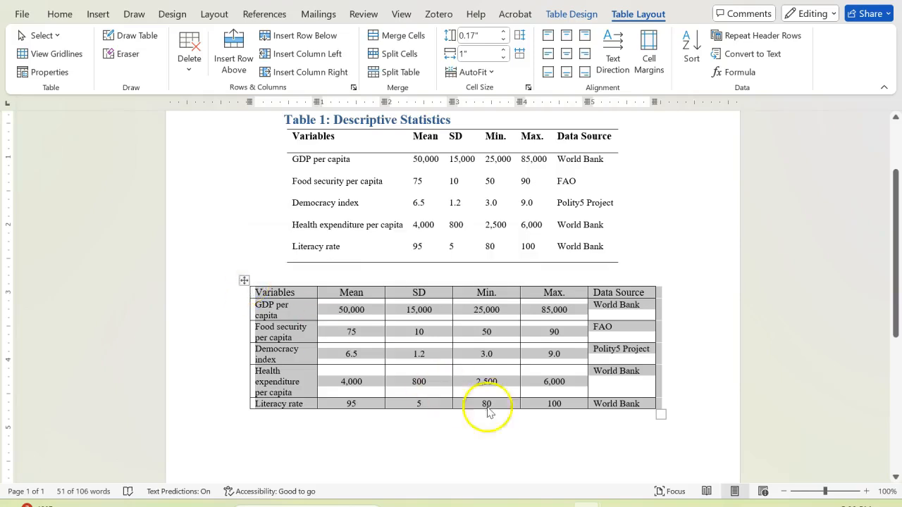
left_click(550, 443)
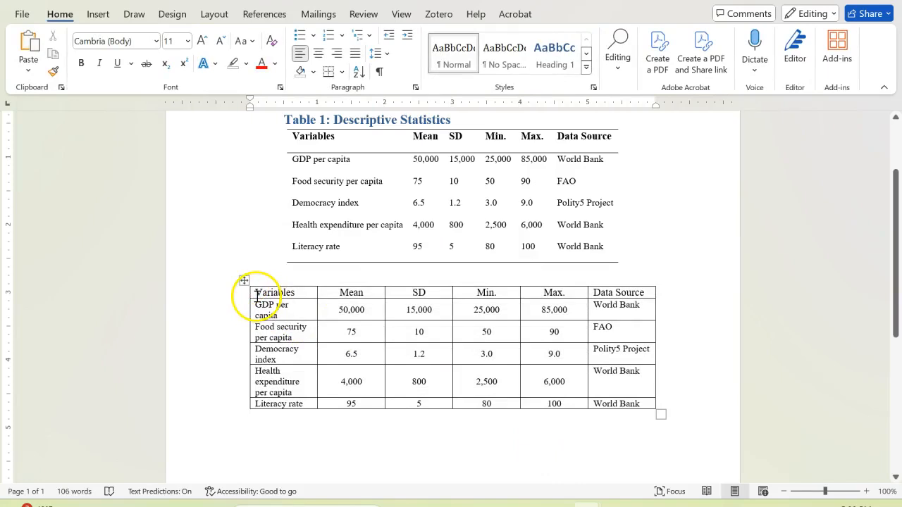
mouse_move(255, 293)
left_mouse_down()
mouse_move(308, 316)
mouse_move(613, 382)
mouse_move(650, 403)
left_mouse_up()
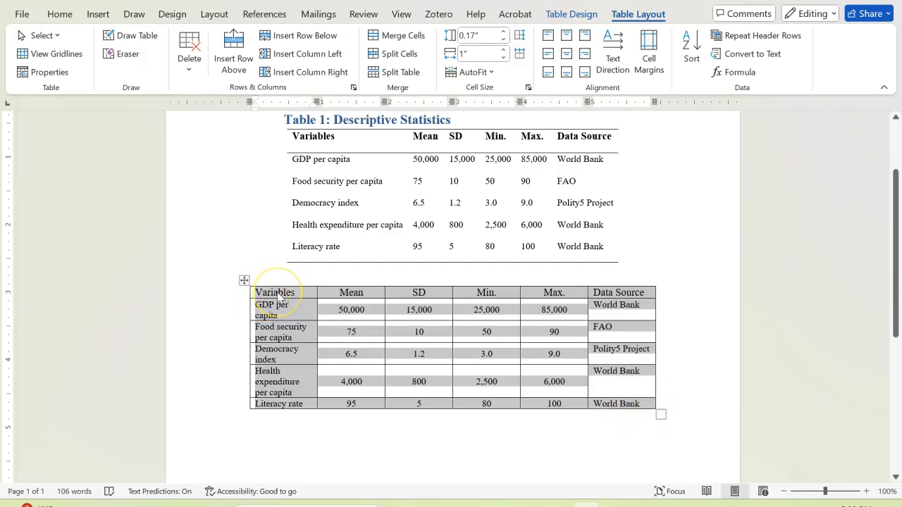
left_click(364, 415)
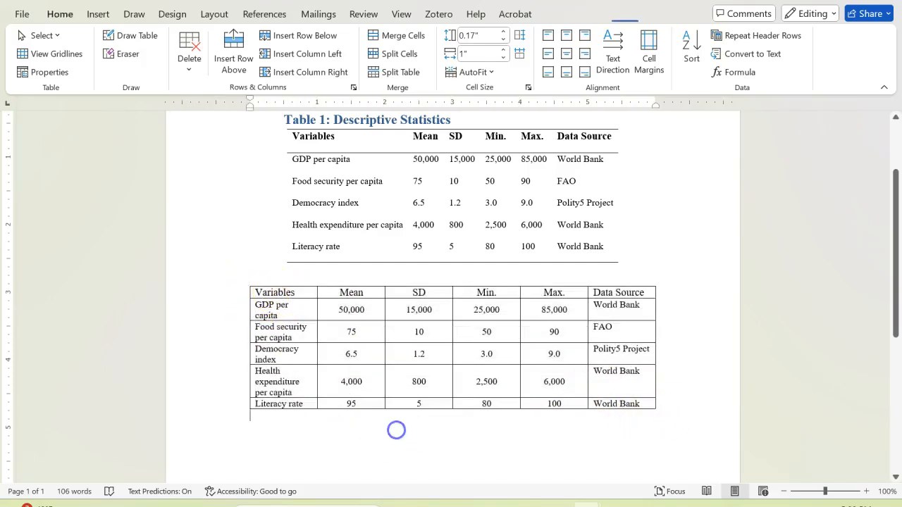
left_click(308, 340)
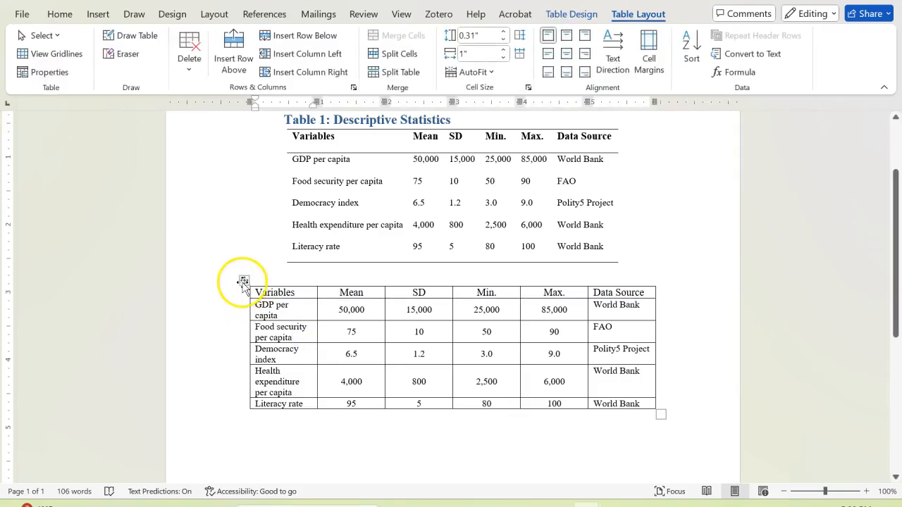
AutoFit the whole new table's columns to their contents and center the table horizontally on the page
left_click(244, 280)
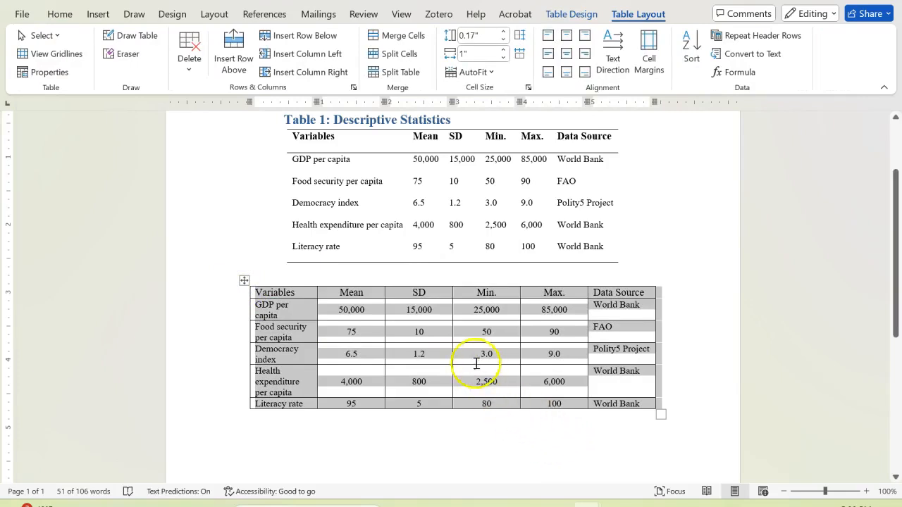
left_click(491, 72)
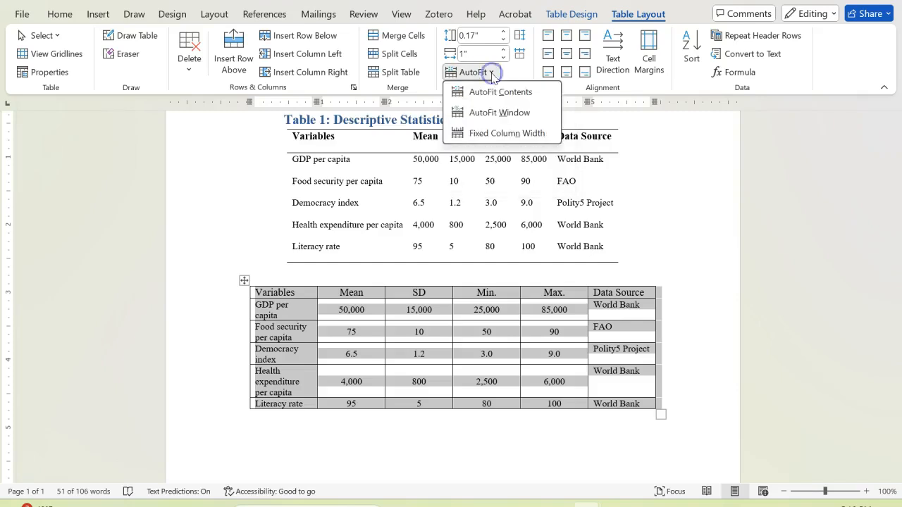
left_click(514, 99)
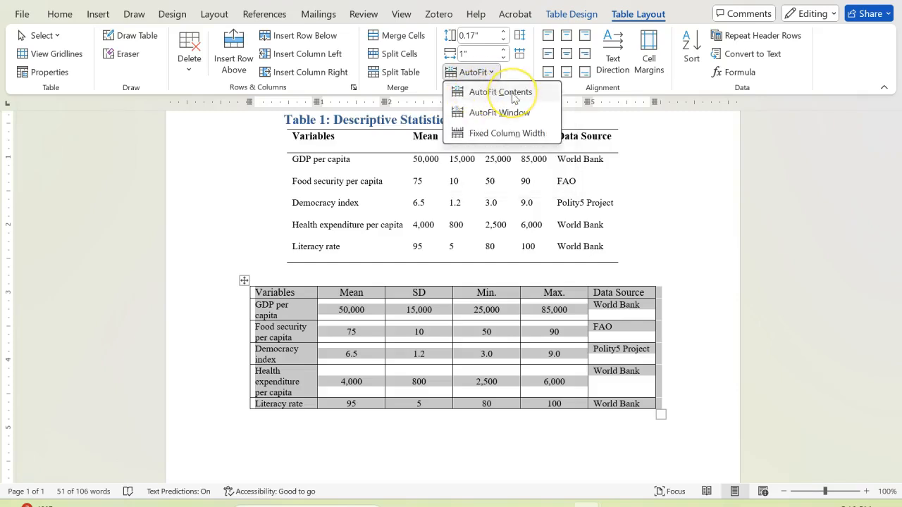
left_click(513, 98)
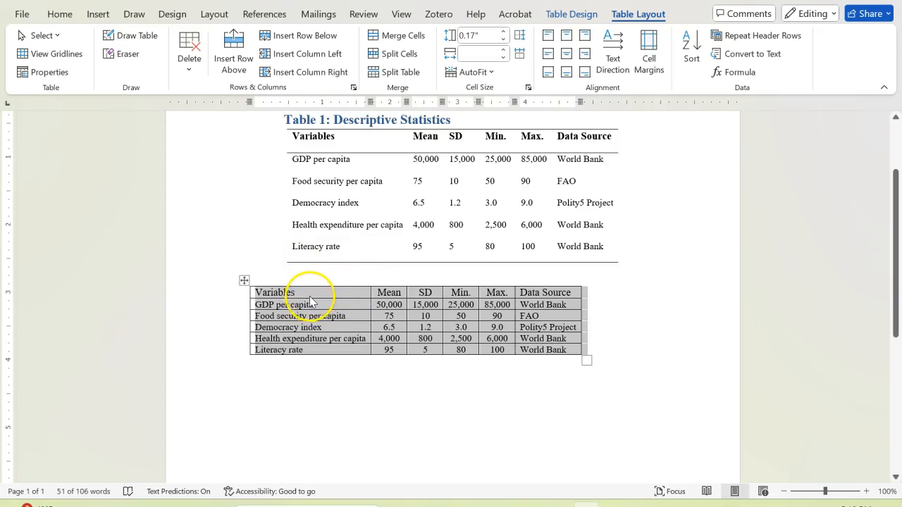
left_click(52, 15)
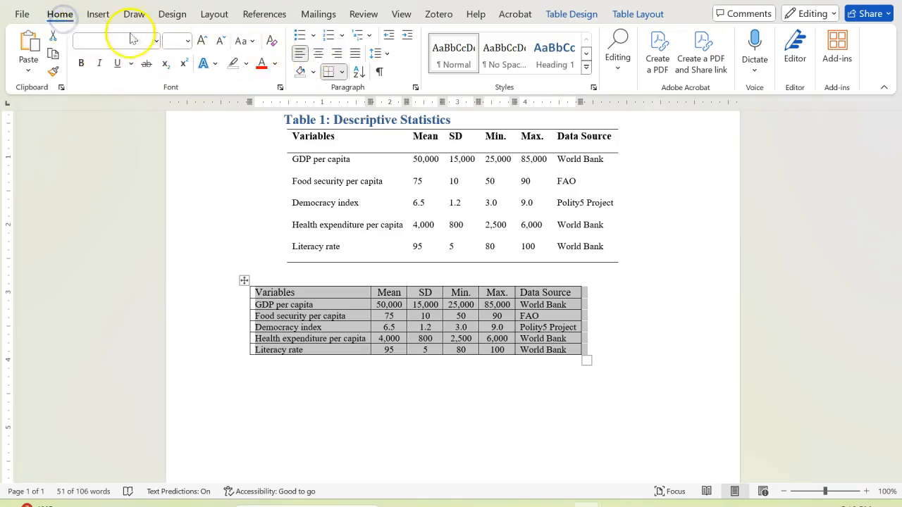
left_click(319, 56)
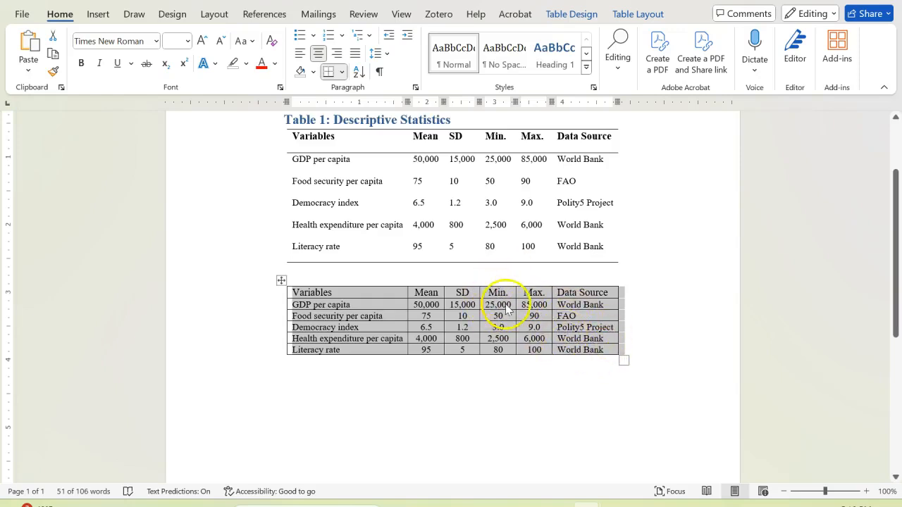
Make the new table's header row bold, from Variables to Data Source
left_click(322, 295)
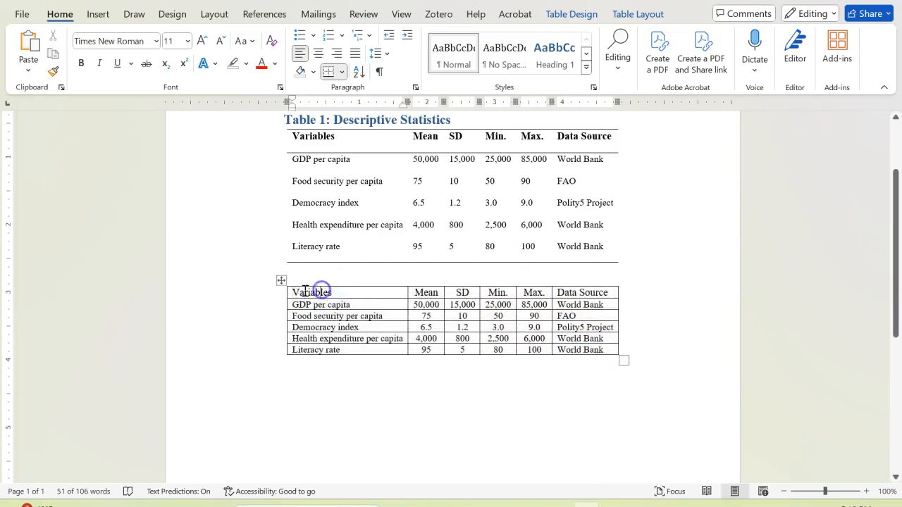
left_click_drag(291, 290, 596, 297)
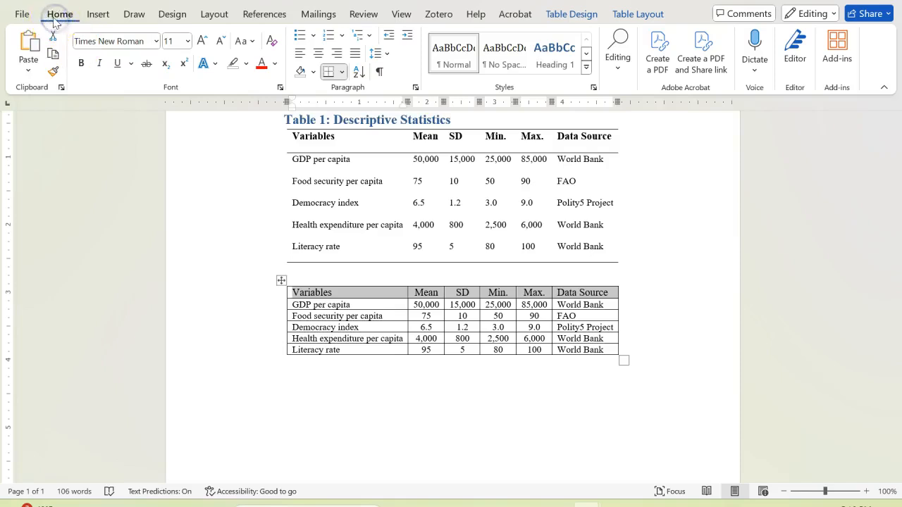
left_click(82, 64)
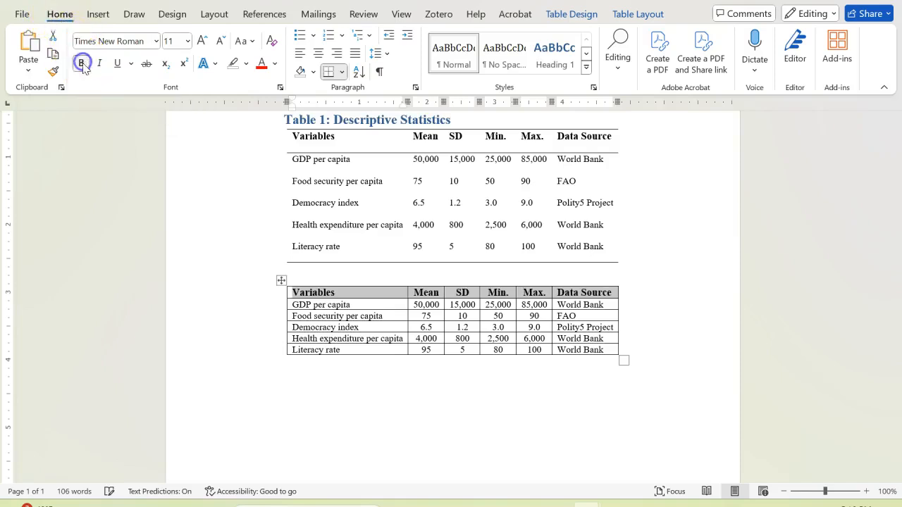
left_click(580, 387)
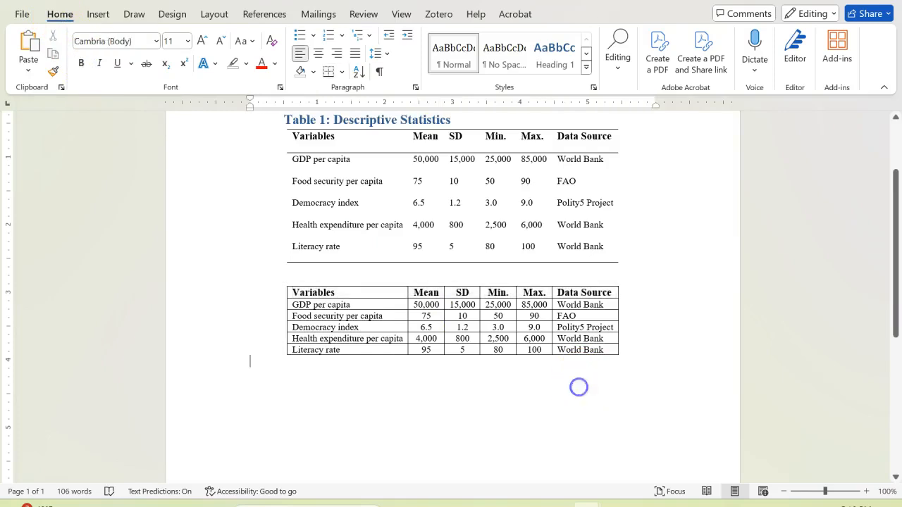
Set the paragraph spacing after to 6 pt for all text in the new table
left_click(289, 295)
left_click(427, 408)
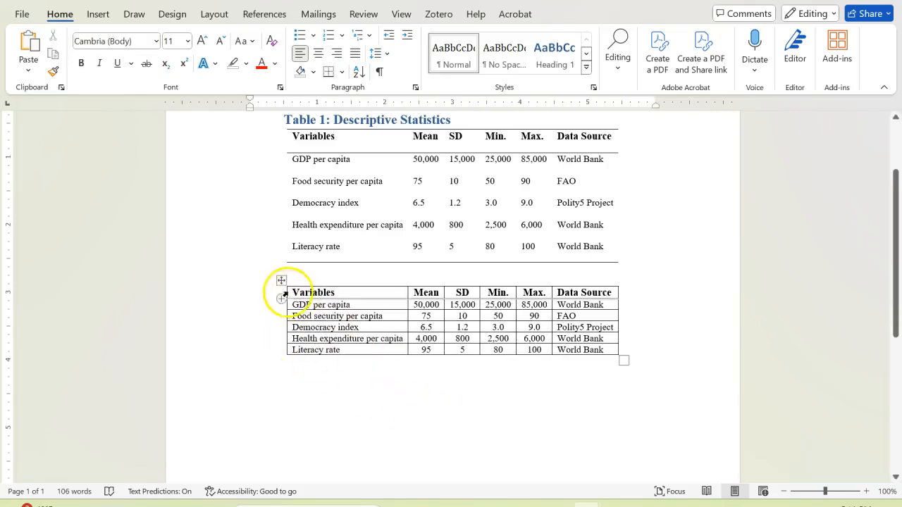
left_click(280, 281)
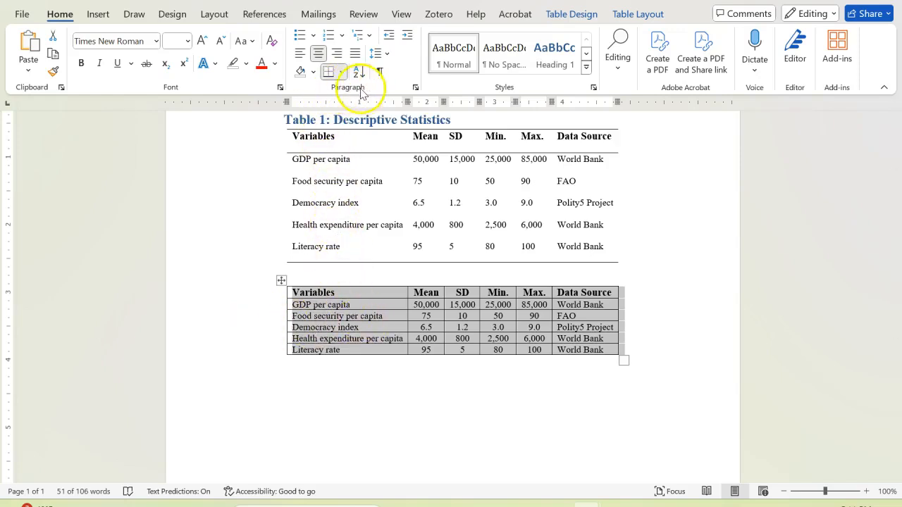
left_click(415, 88)
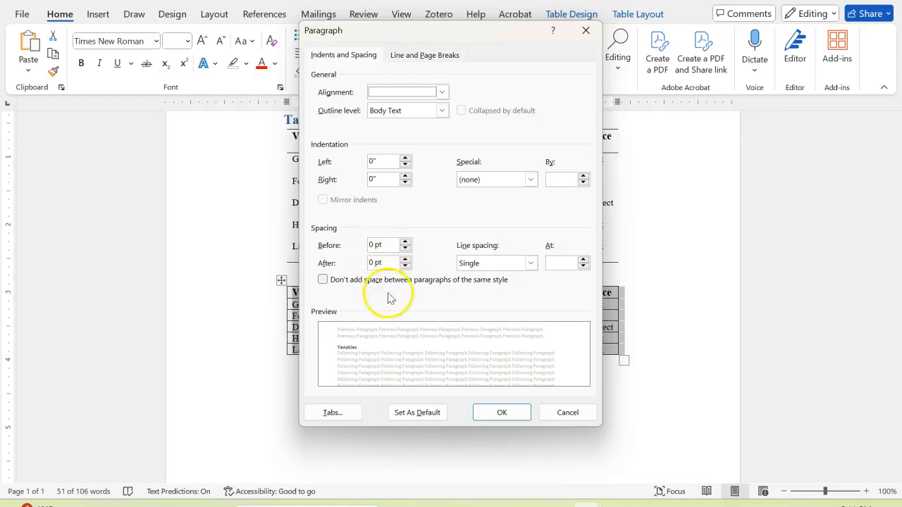
left_click(405, 259)
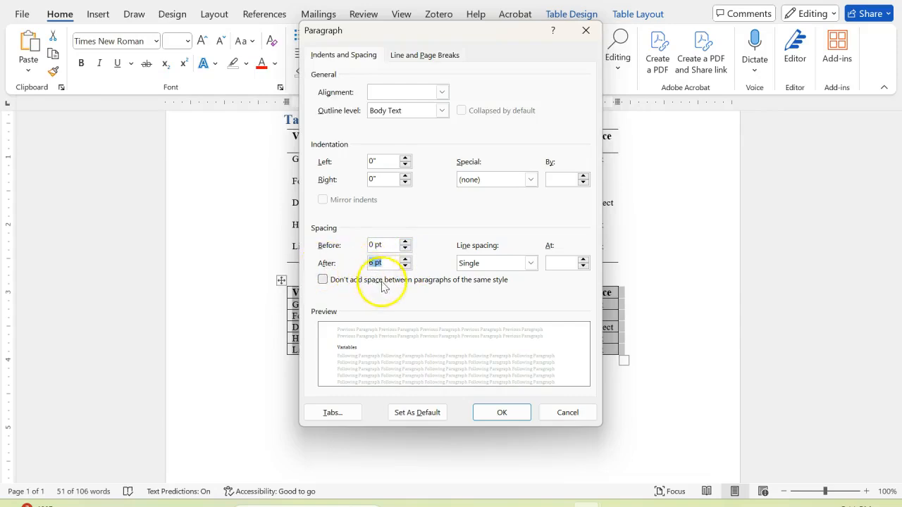
left_click(503, 415)
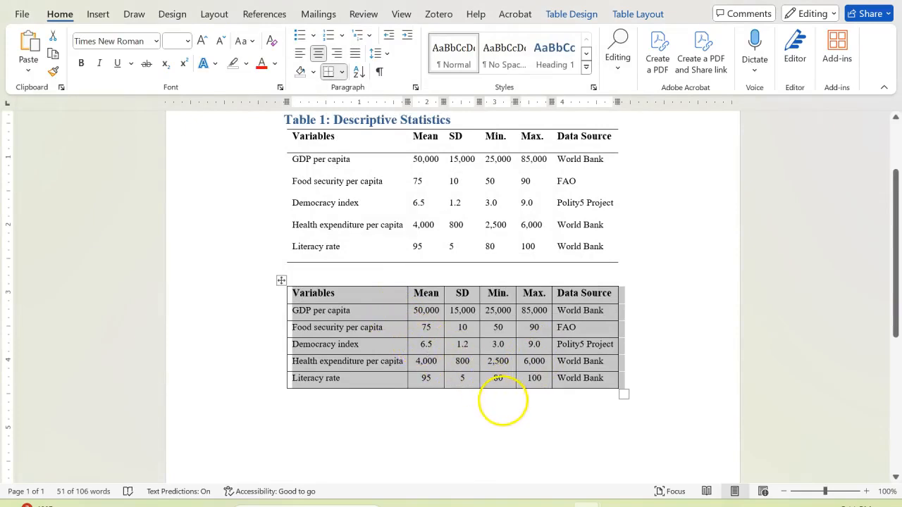
left_click(502, 400)
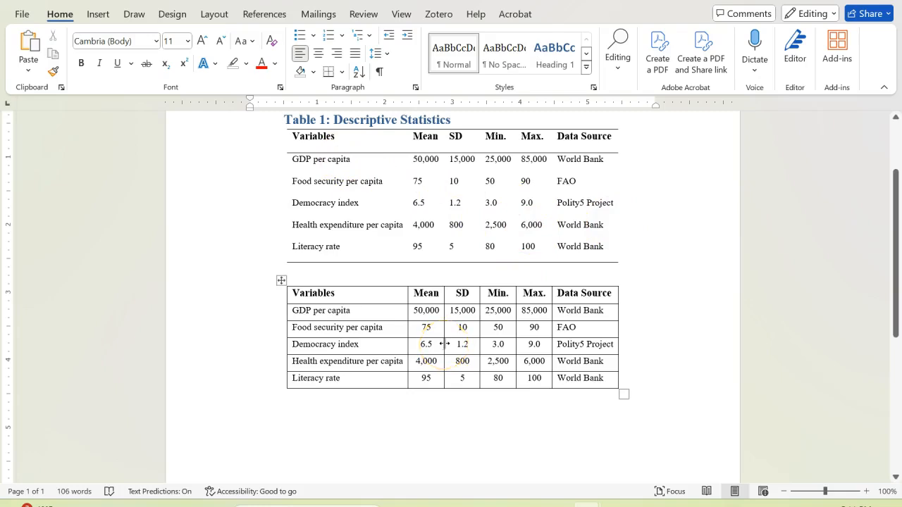
Set the paragraph spacing after to 8 pt for every cell of the new table
left_click_drag(294, 290, 590, 378)
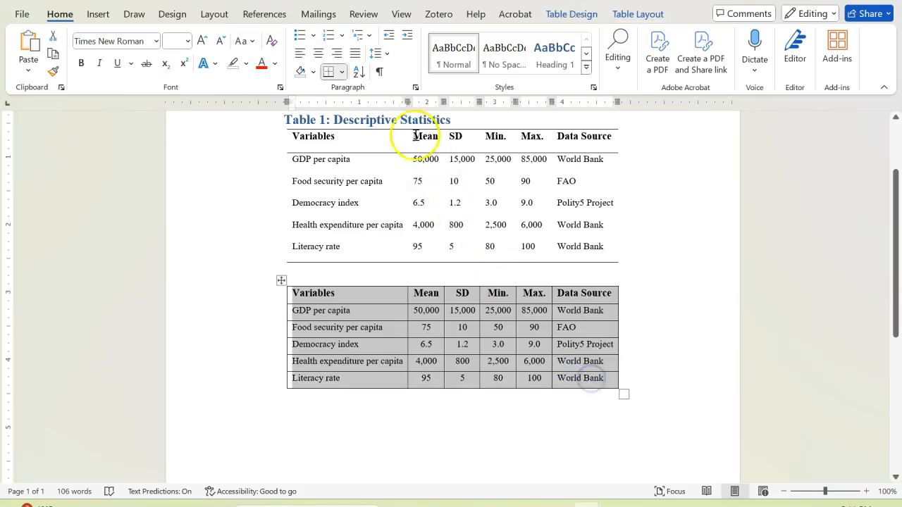
left_click(416, 88)
left_click(372, 263)
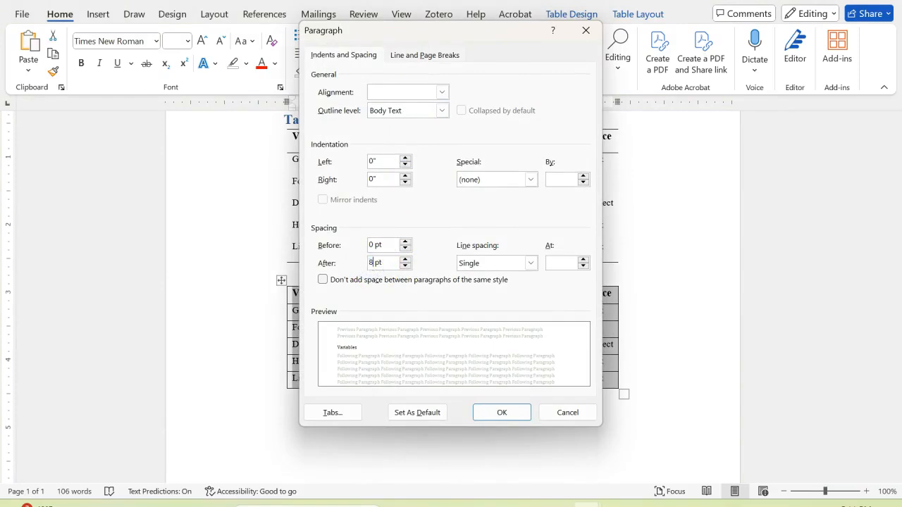
type("8")
left_click(501, 412)
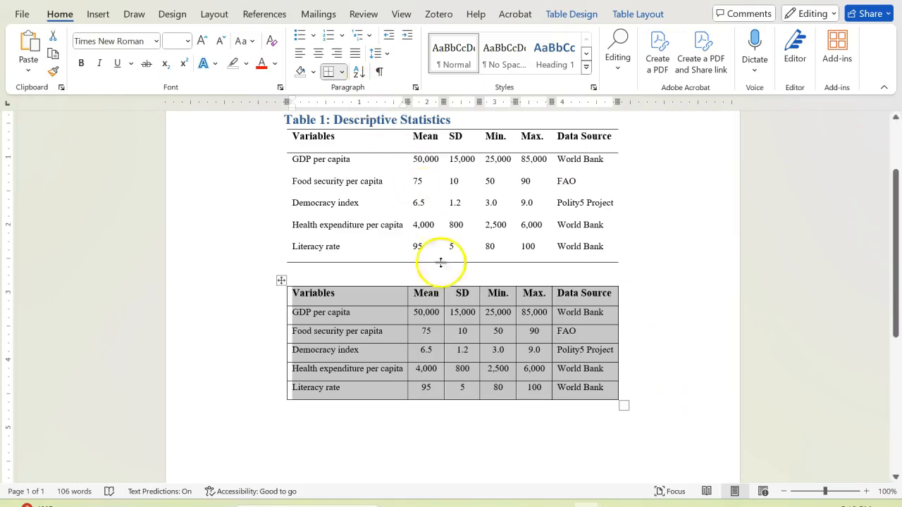
left_click(568, 14)
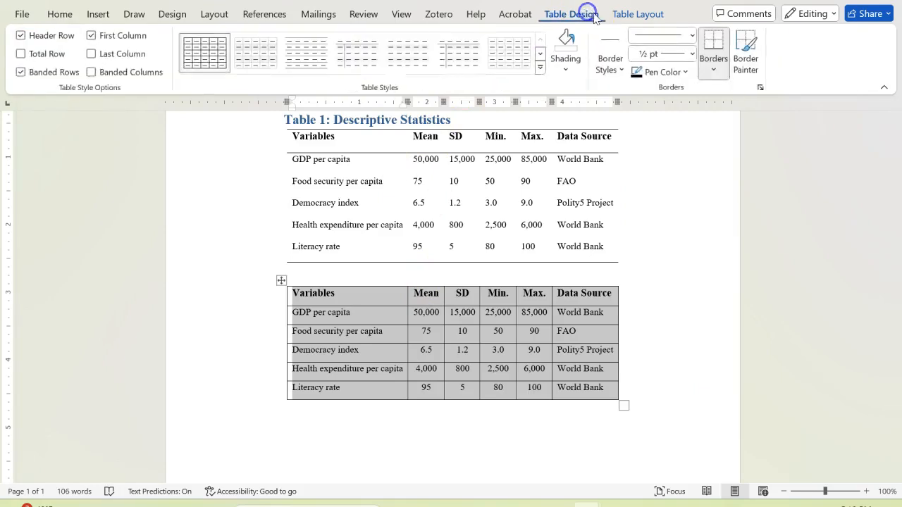
left_click(624, 16)
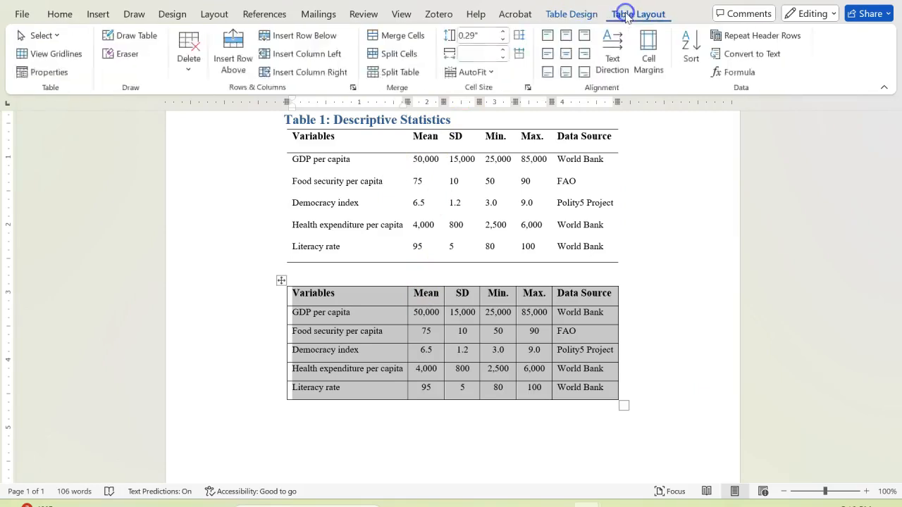
left_click(493, 72)
left_click(494, 73)
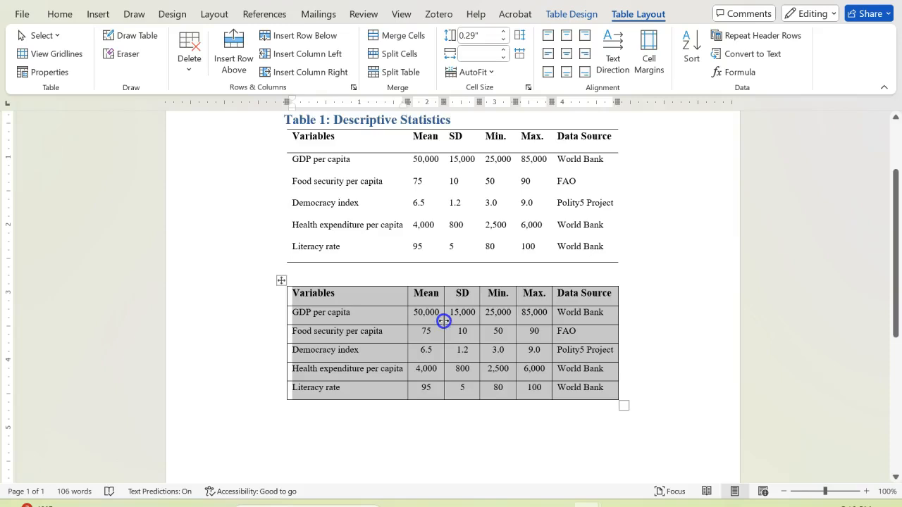
Widen the new table and adjust its Mean, SD, Min., Max. and Data Source column borders so every value fits on one line
left_click_drag(443, 320, 452, 321)
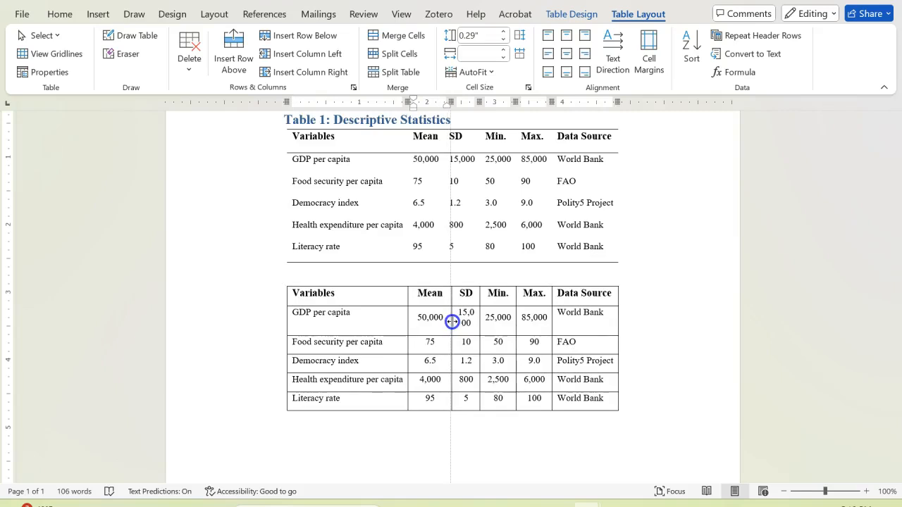
triple_click(453, 322)
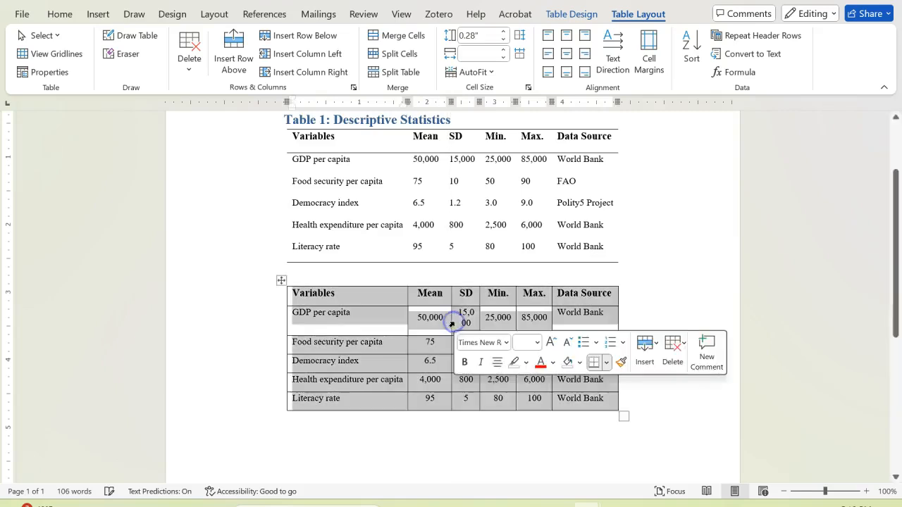
left_click_drag(618, 318, 679, 324)
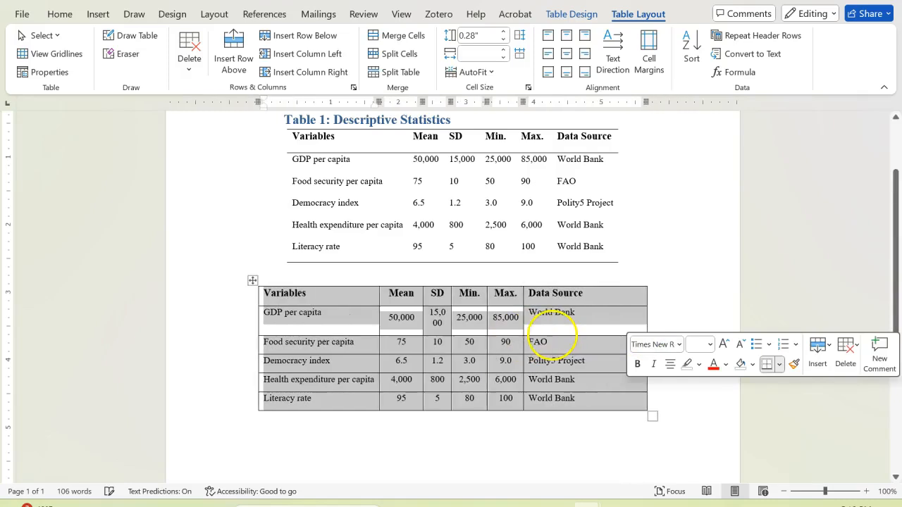
left_click_drag(522, 334, 573, 337)
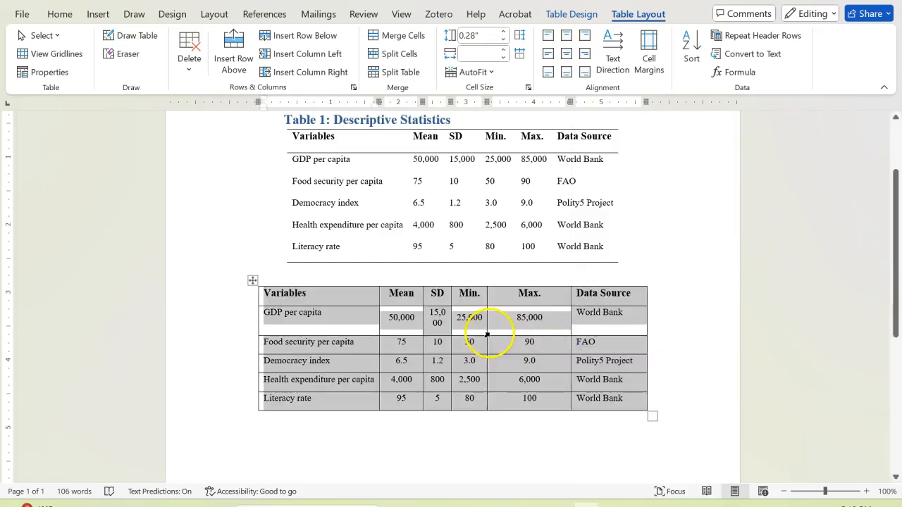
left_click_drag(487, 333, 517, 332)
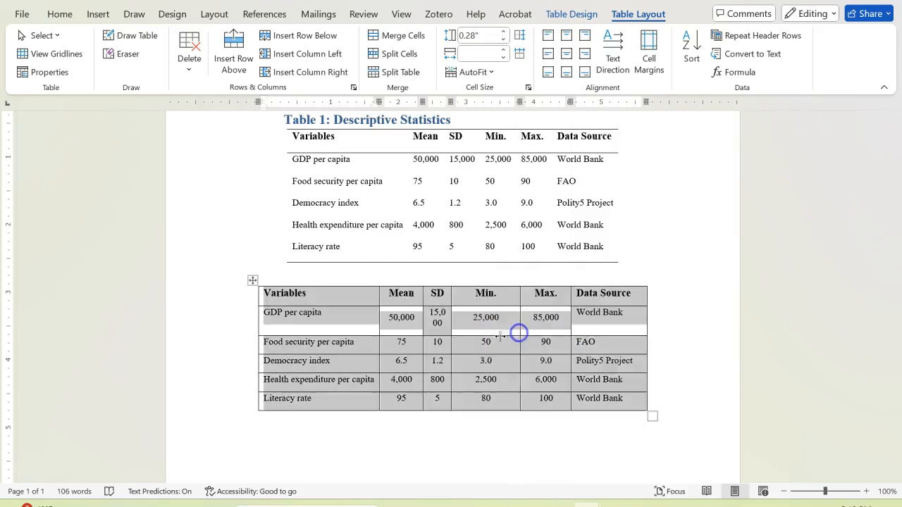
left_click_drag(450, 331, 468, 332)
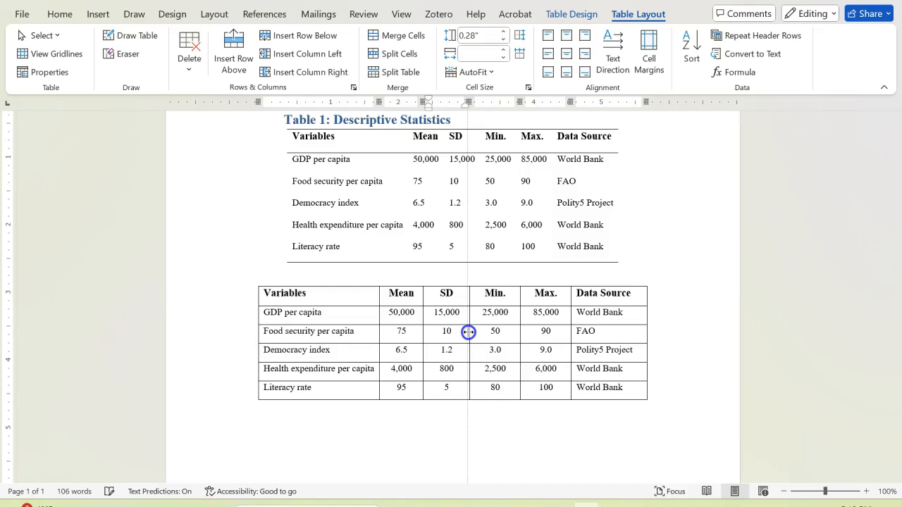
left_click_drag(470, 332, 472, 331)
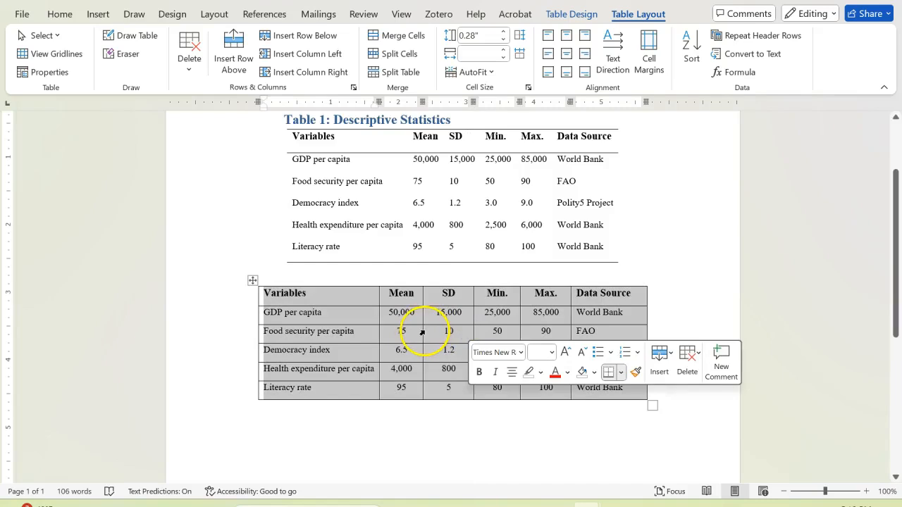
left_click_drag(422, 331, 429, 331)
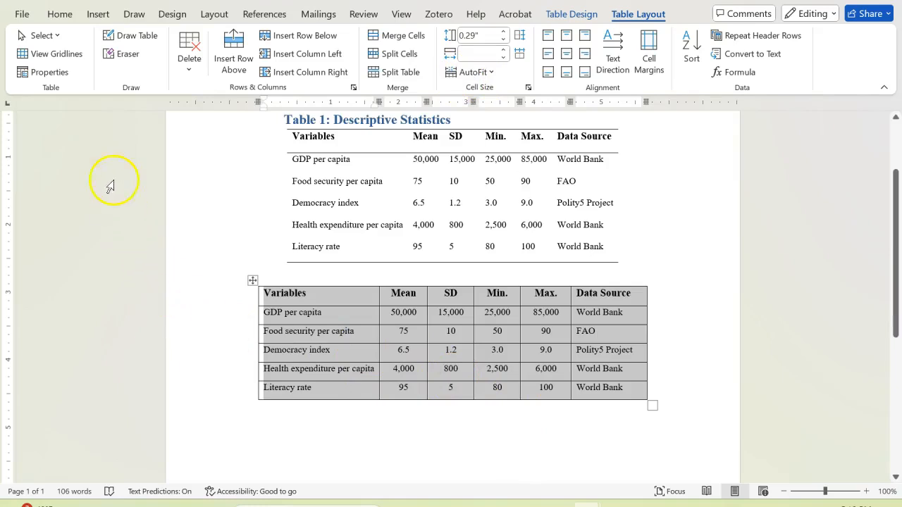
Center the text horizontally in every cell of the new table
left_click(60, 14)
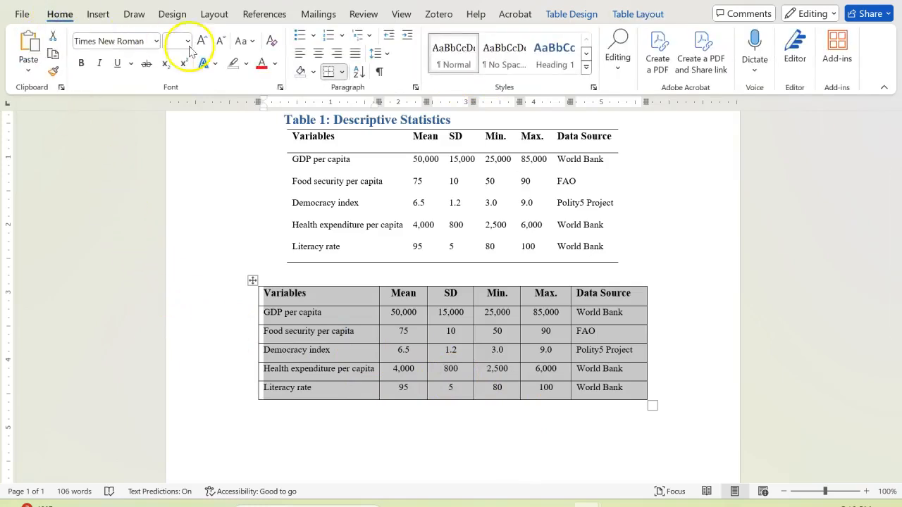
left_click(318, 54)
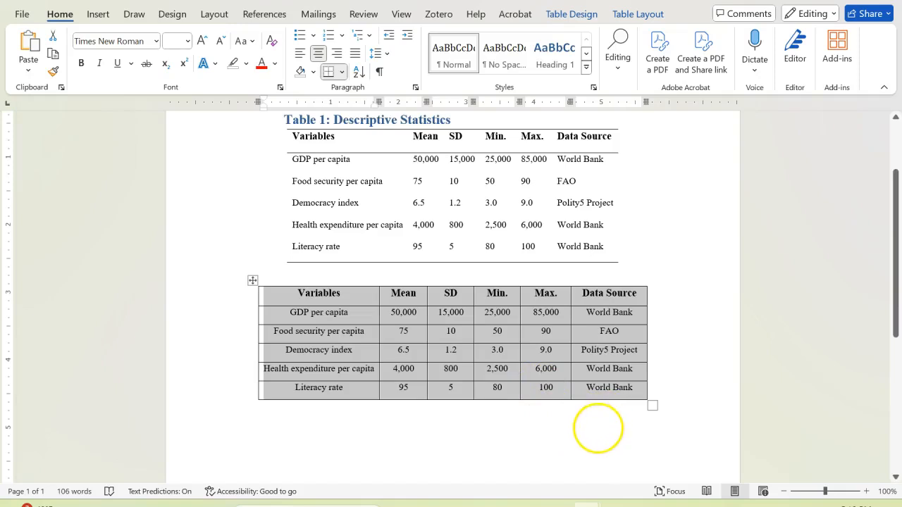
left_click(597, 426)
left_click(659, 393)
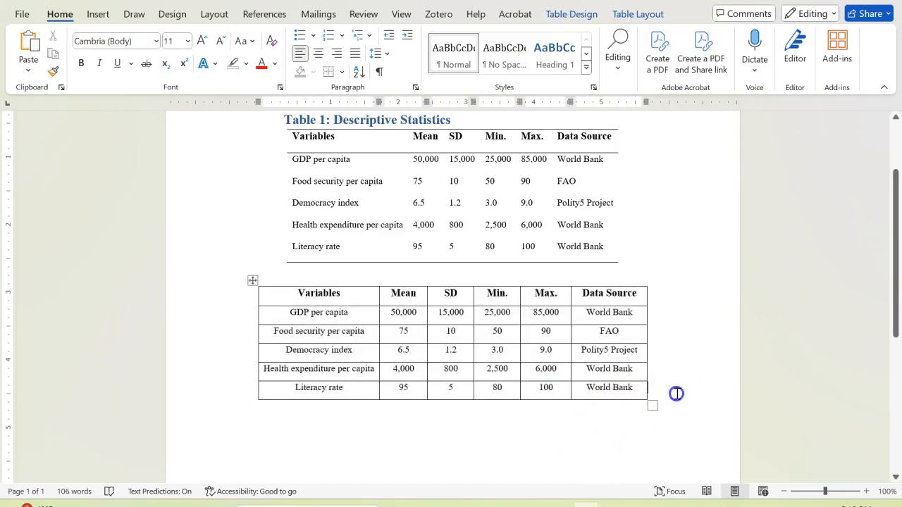
Left-align the entries below the Variables and Data Source headers in the new table
left_click_drag(280, 316, 324, 389)
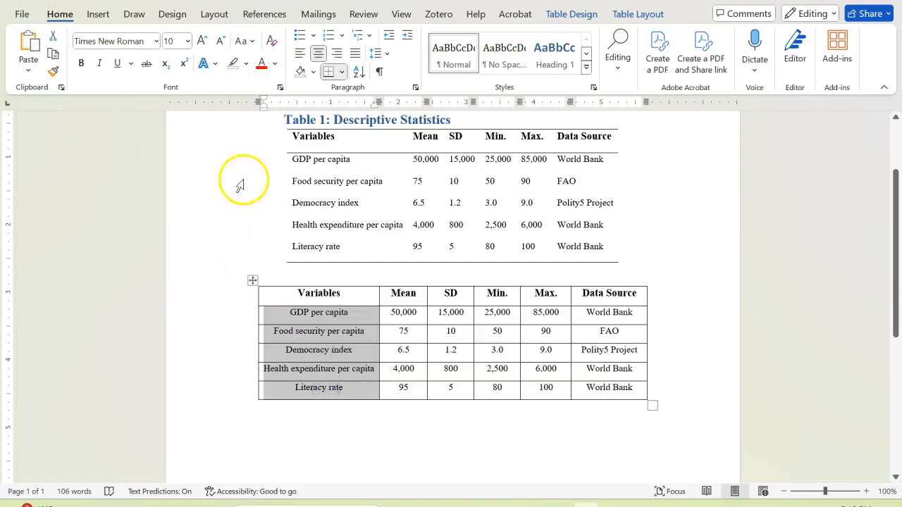
left_click(299, 62)
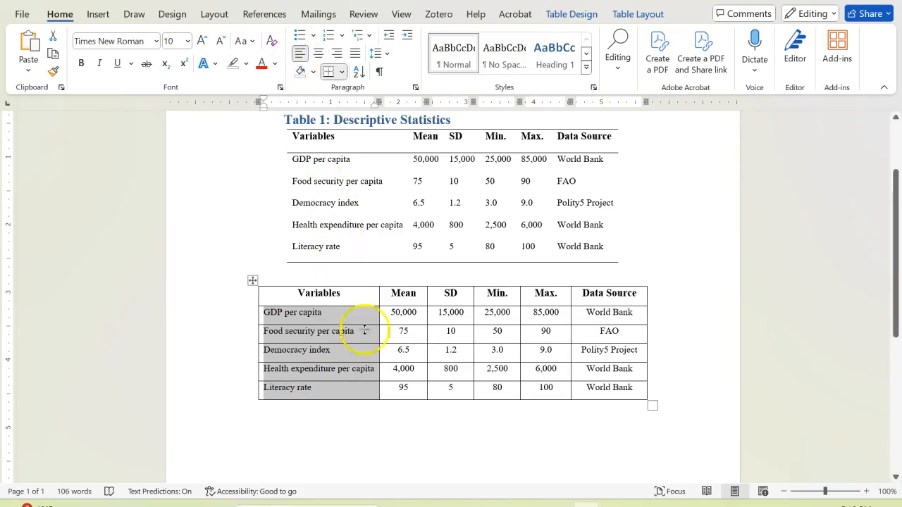
left_click(396, 431)
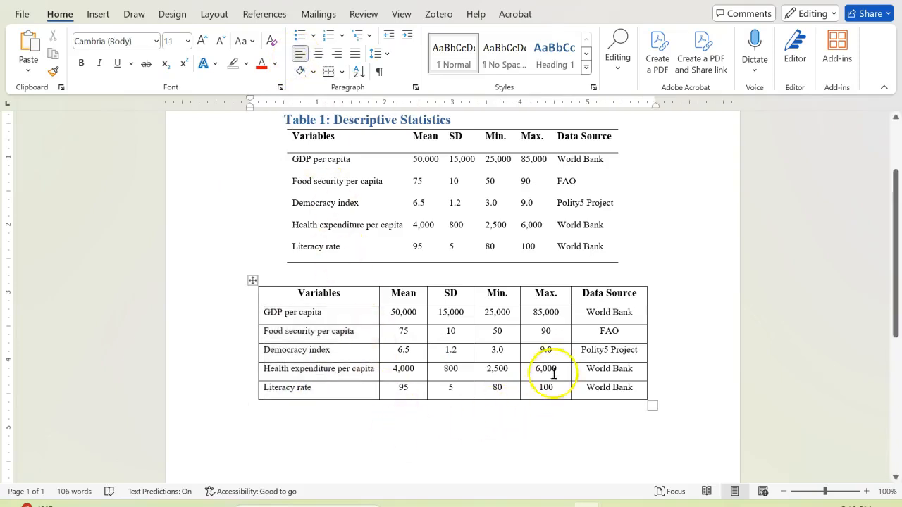
left_click_drag(582, 314, 611, 386)
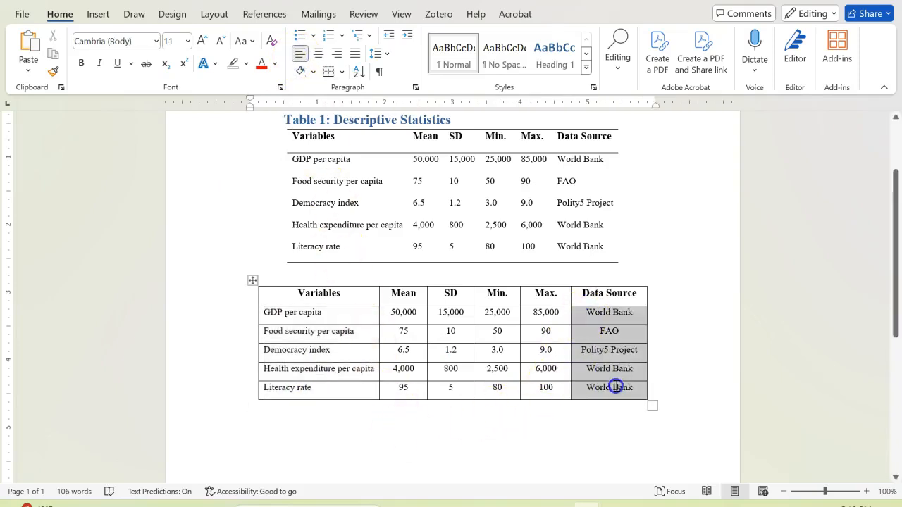
left_click(298, 55)
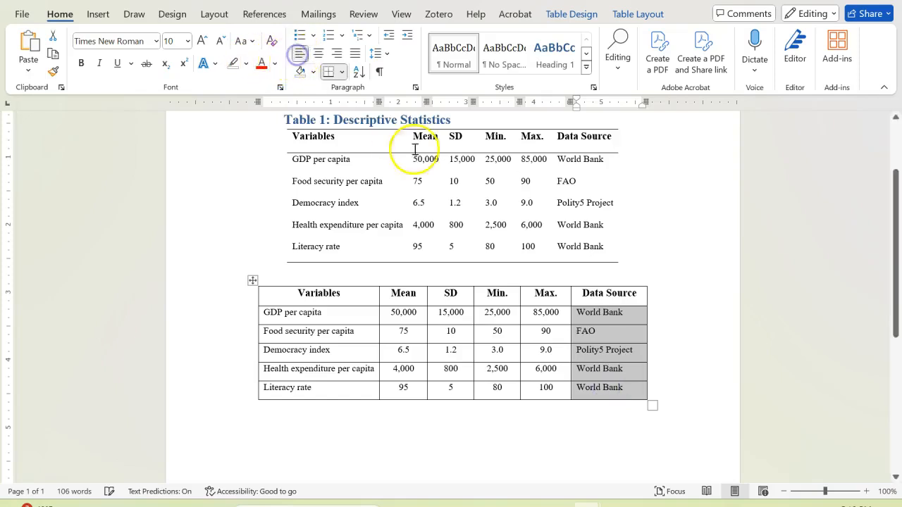
left_click(550, 420)
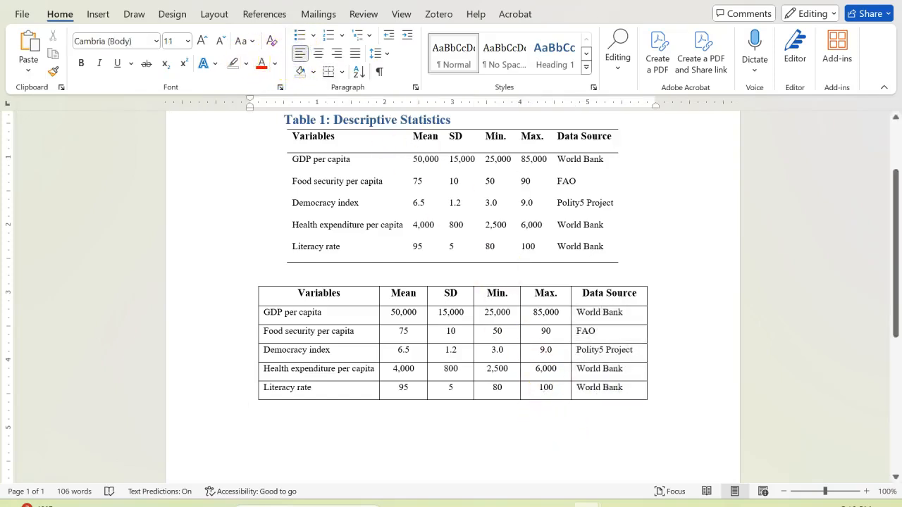
Add the title "Table 1: Descriptive Statistics" above the new table and apply the Heading 1 style to it
left_click(267, 279)
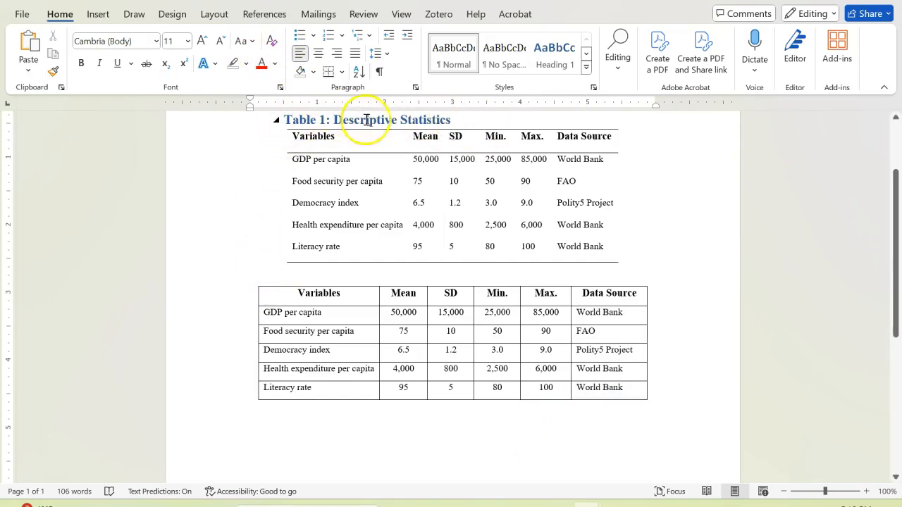
key("Return")
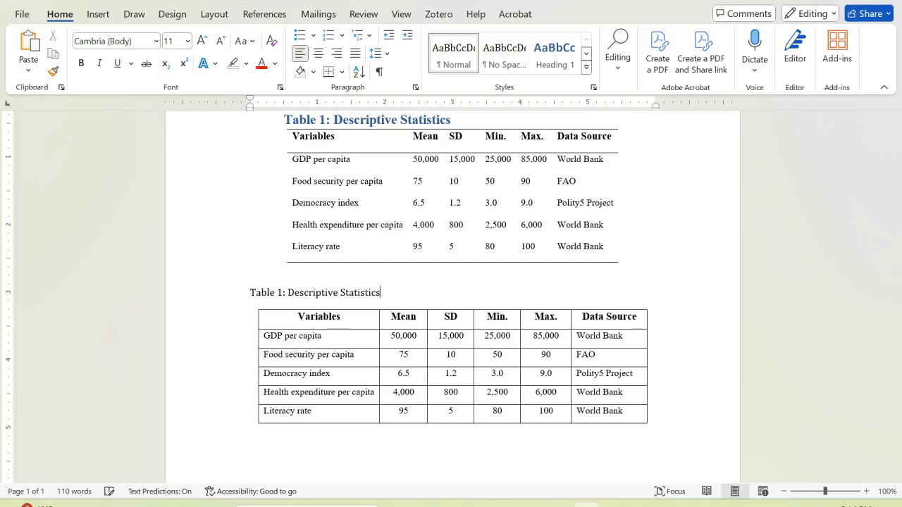
left_click_drag(386, 290, 270, 292)
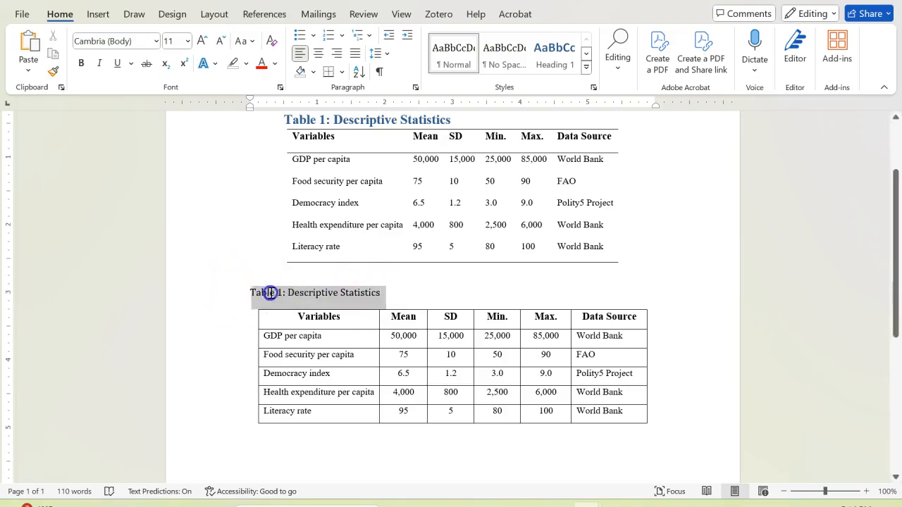
left_click(554, 56)
Indent the new table's title so it starts in line with the table's left edge
left_click(252, 311)
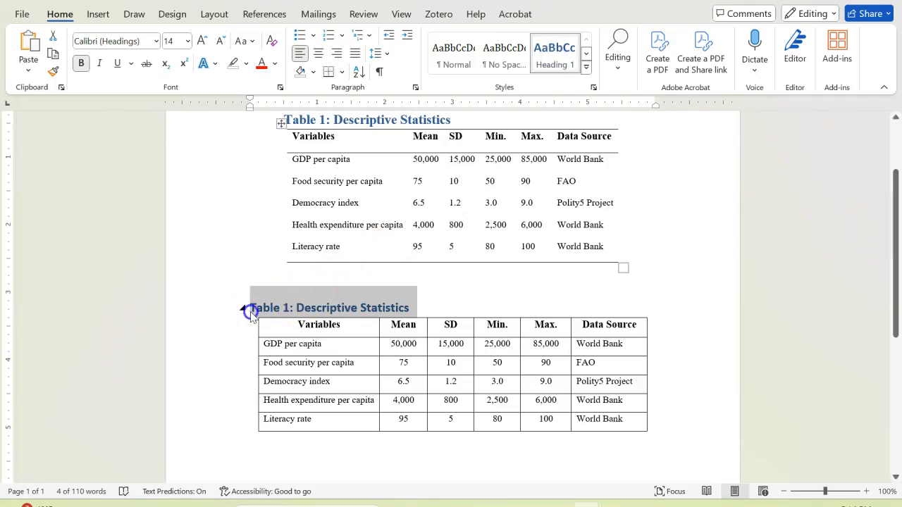
key("Tab")
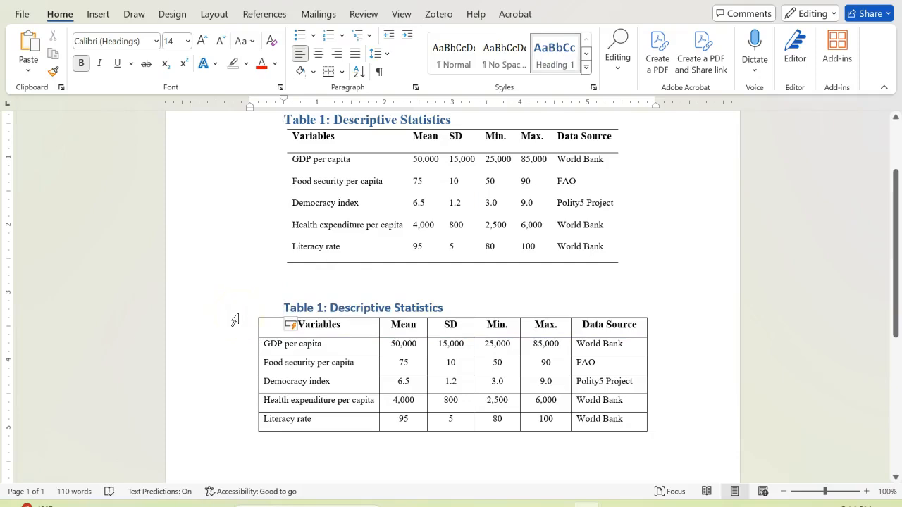
key("BackSpace")
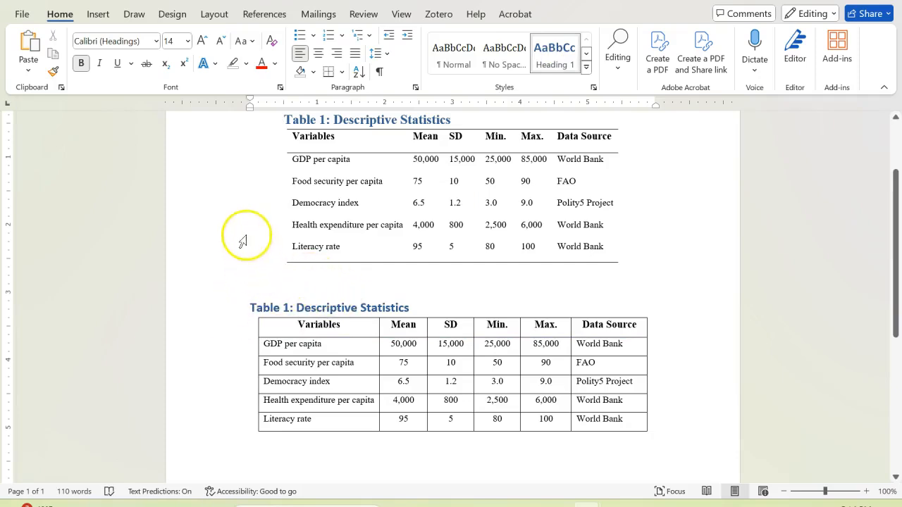
left_click_drag(249, 110, 258, 111)
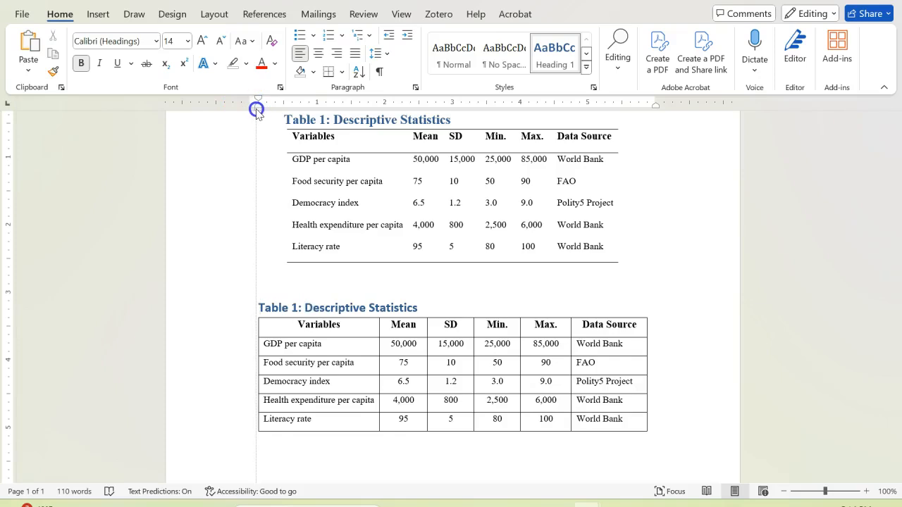
left_click(536, 451)
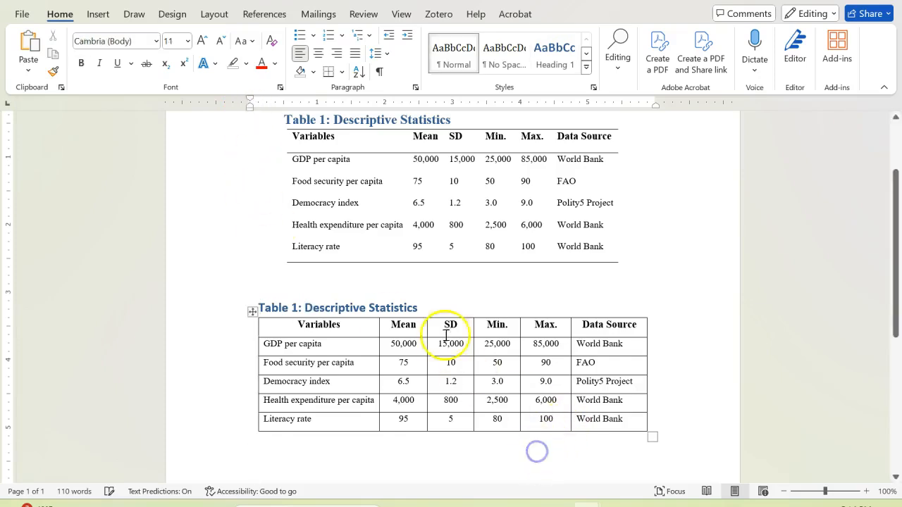
Change the font of the new table's title to Times New Roman
left_click_drag(420, 308, 261, 309)
left_click(159, 42)
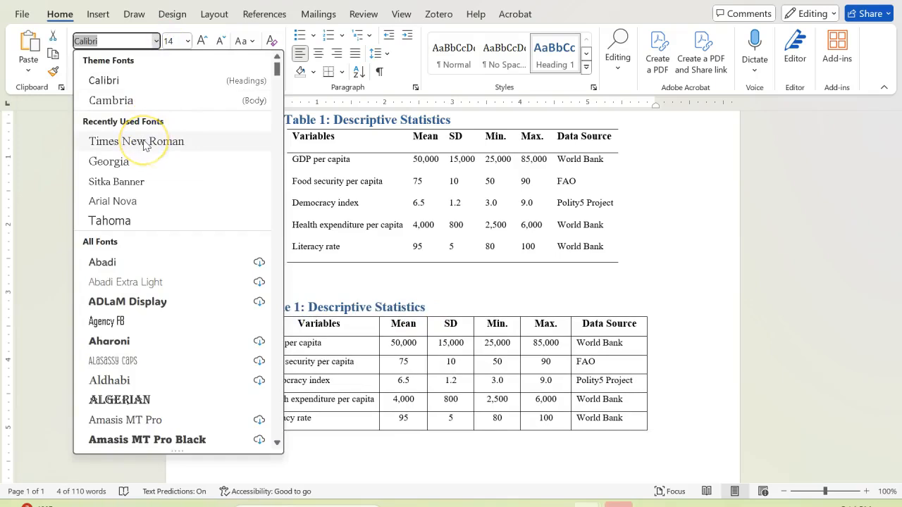
left_click(145, 141)
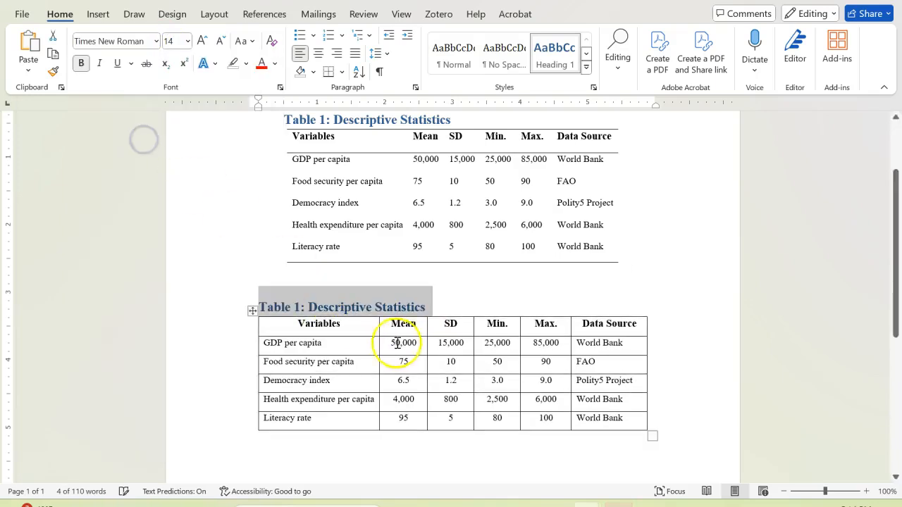
left_click(452, 309)
left_click(677, 426)
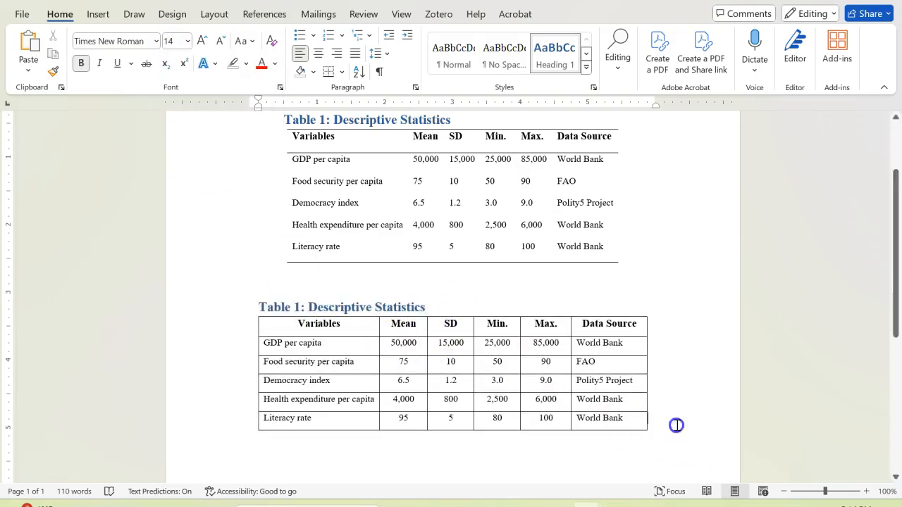
Compare the new table's layout, borders and title with the original Table 1 above it
scroll(689, 419, "down", 1)
scroll(688, 417, "down", 1)
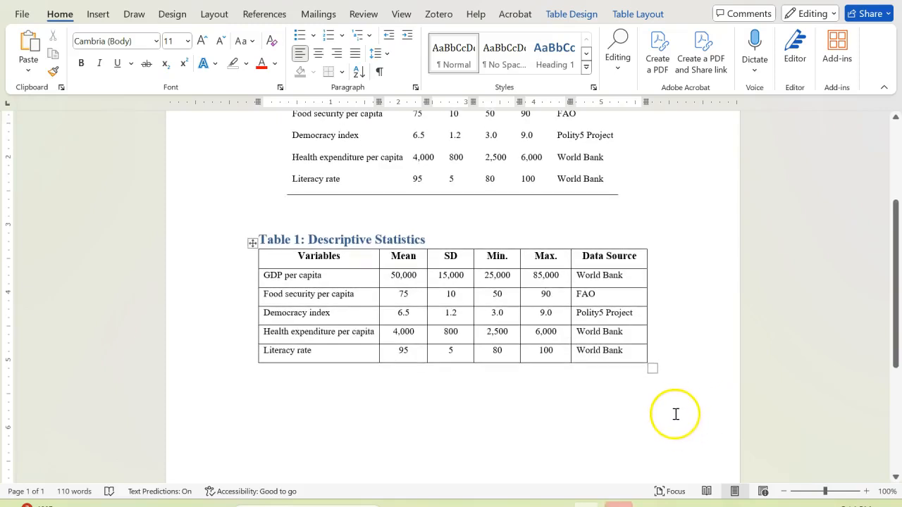
scroll(676, 417, "up", 1)
scroll(675, 417, "down", 3)
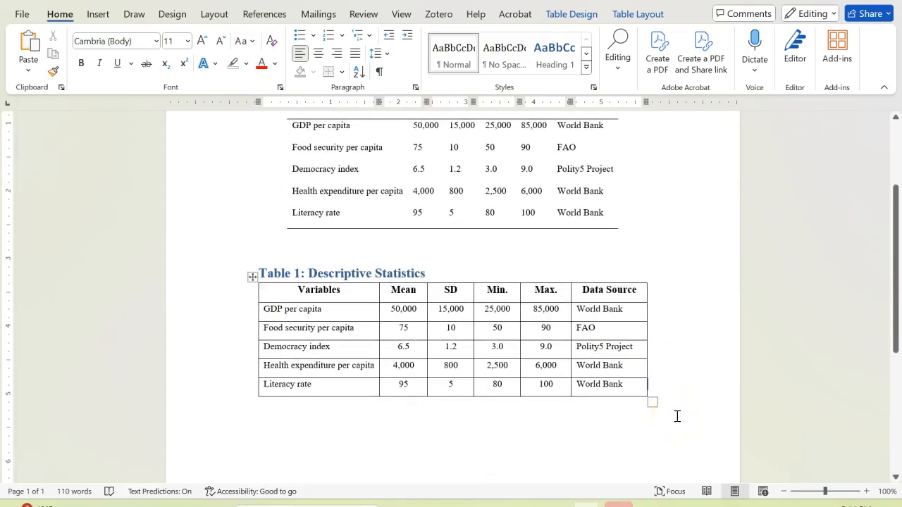
scroll(679, 415, "up", 3)
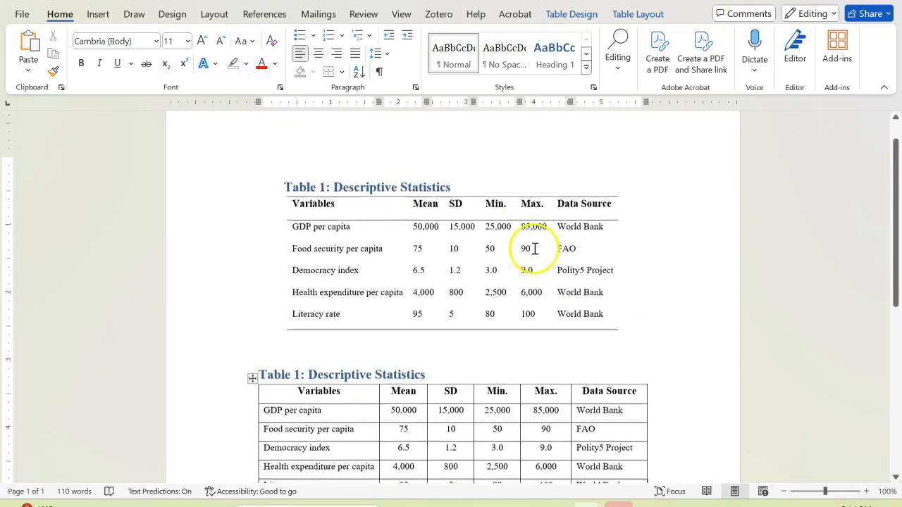
scroll(679, 397, "down", 2)
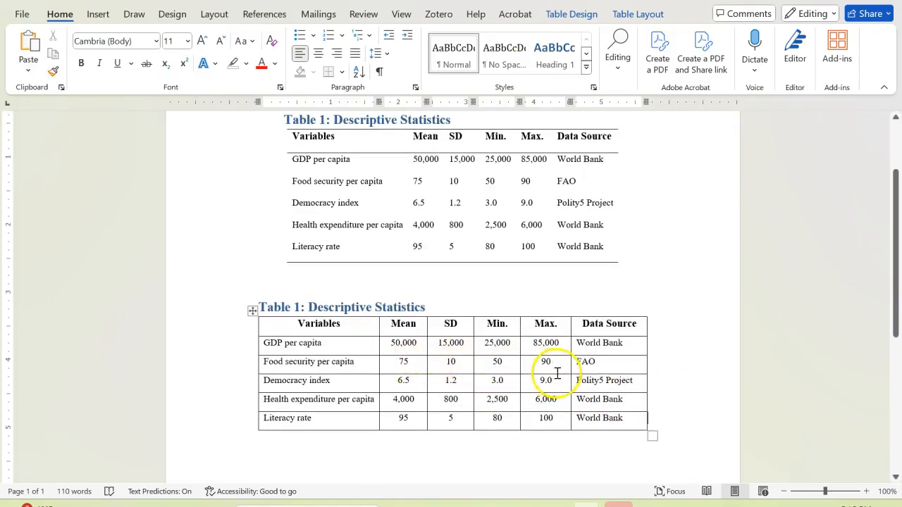
scroll(557, 373, "up", 1)
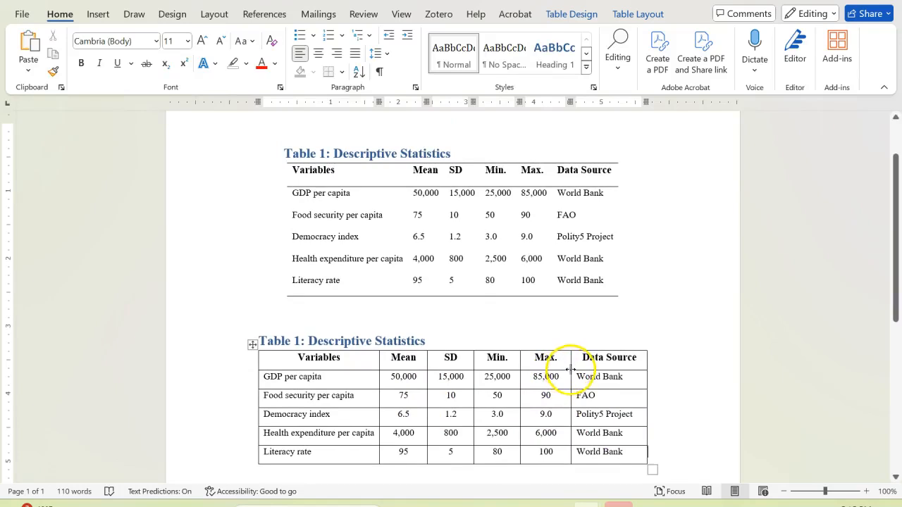
scroll(571, 370, "down", 1)
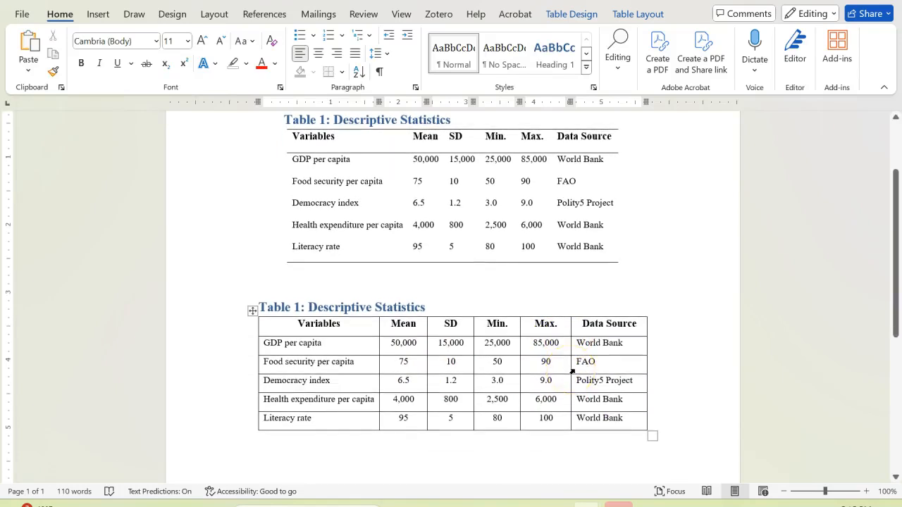
scroll(569, 385, "up", 1)
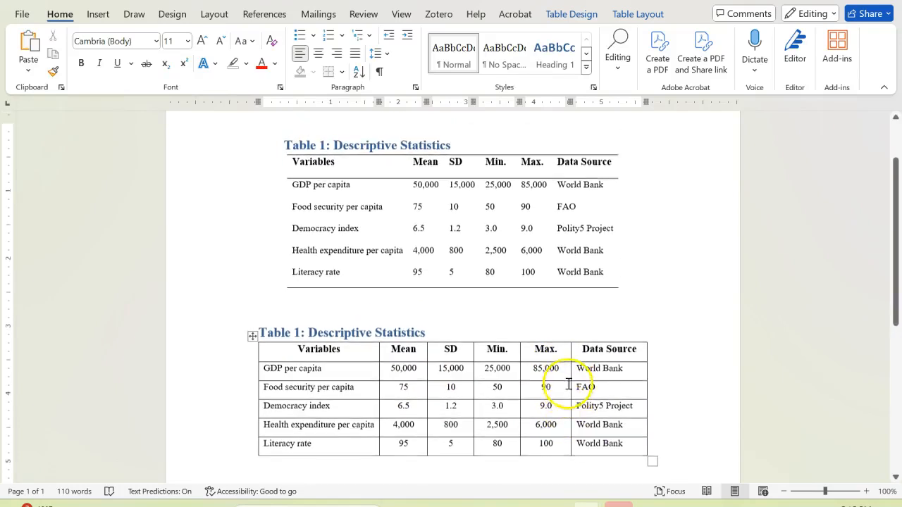
Check the original table's header row and rule lines, and remove all borders from the entire new table below it
scroll(525, 370, "down", 1)
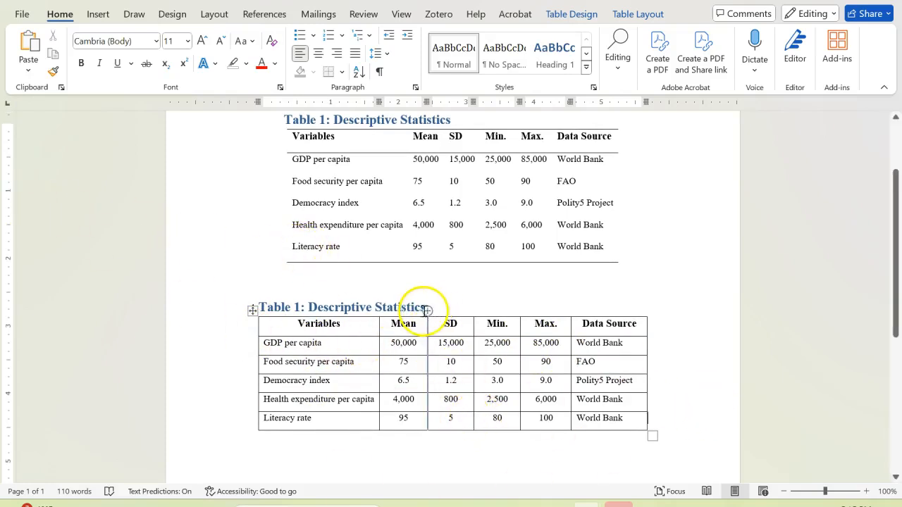
scroll(435, 310, "up", 1)
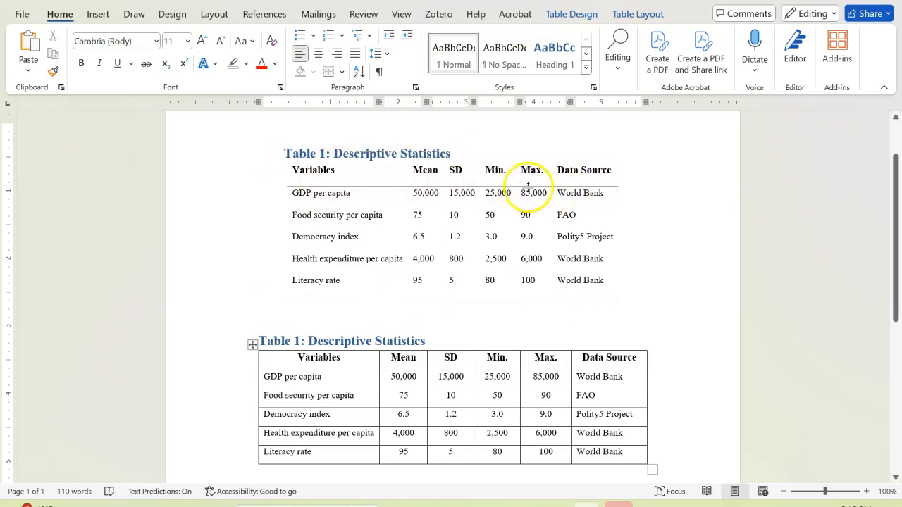
left_click_drag(624, 170, 318, 170)
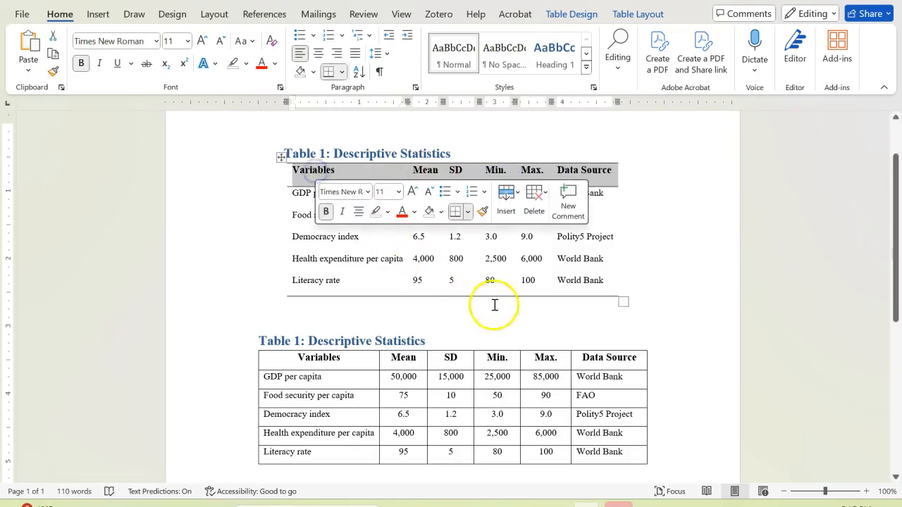
left_click(609, 278)
scroll(587, 402, "down", 2)
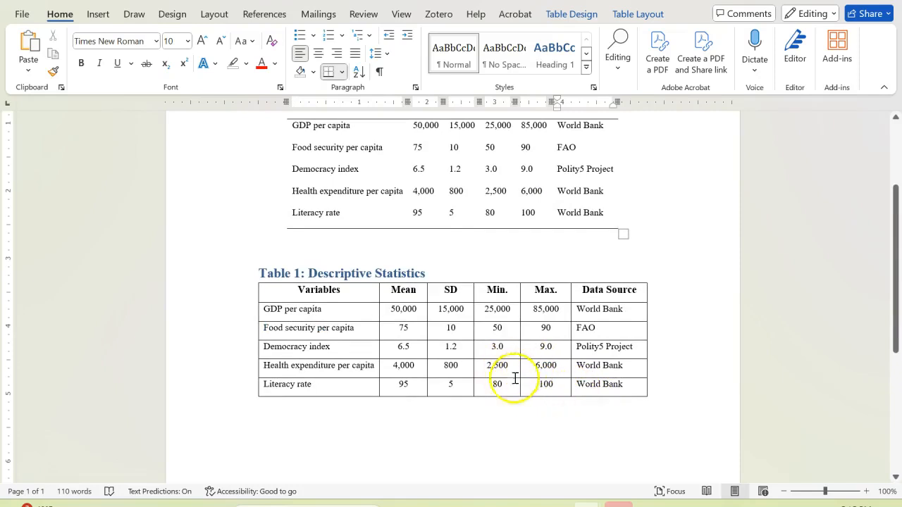
left_click(259, 287)
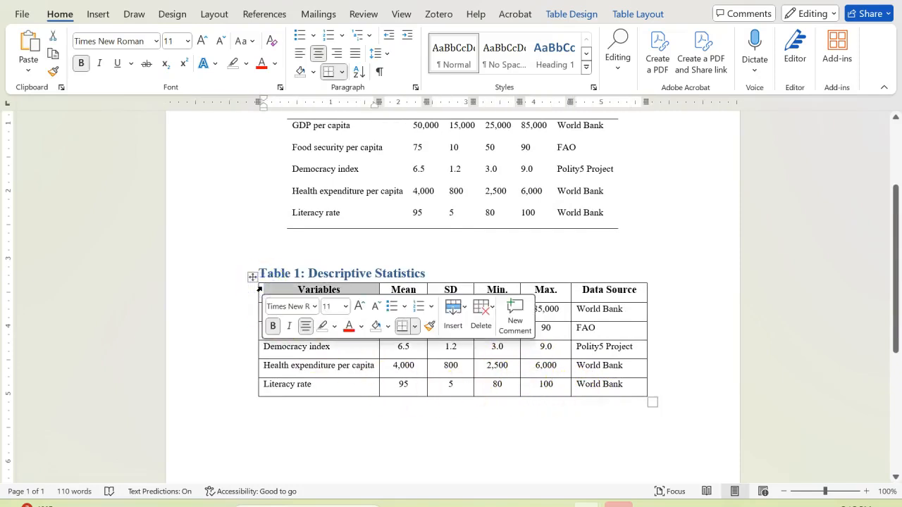
left_click(252, 276)
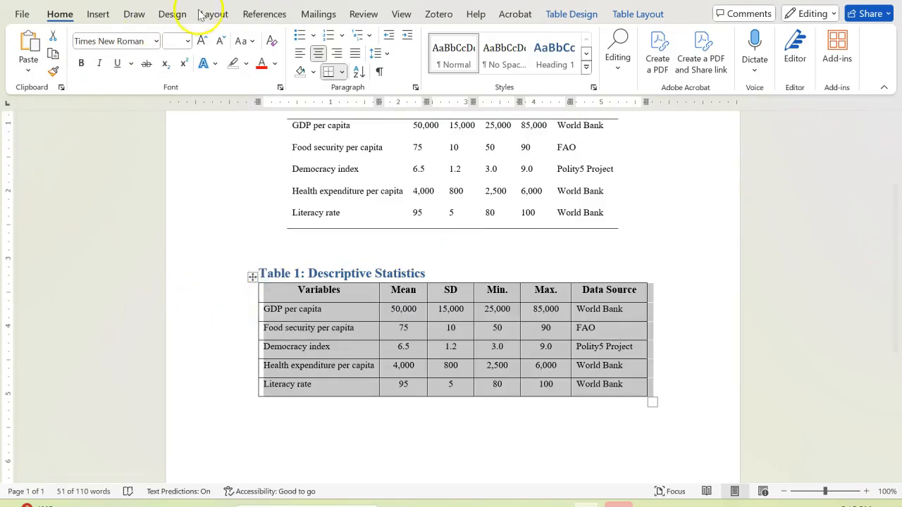
left_click(564, 16)
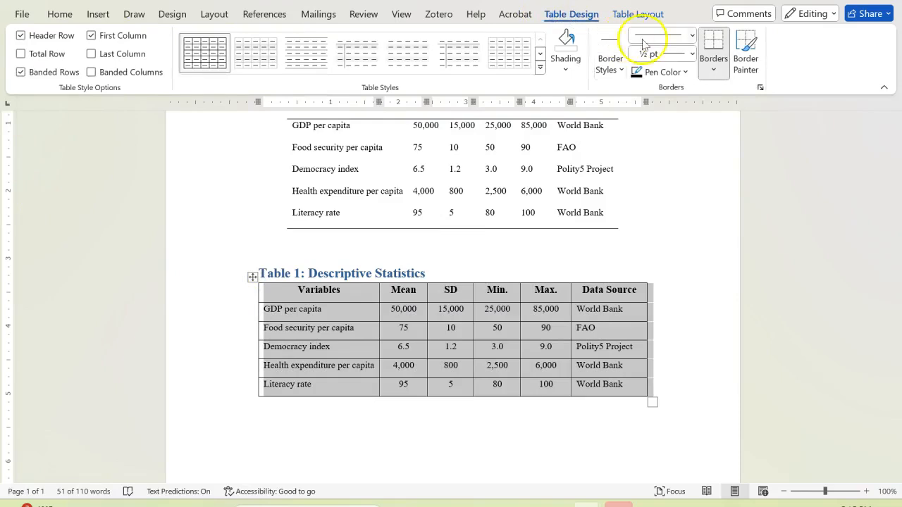
left_click(714, 72)
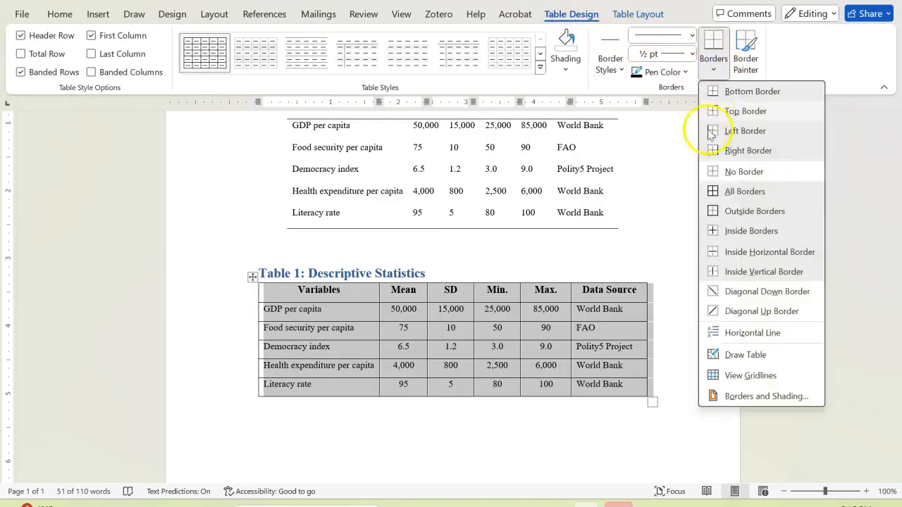
left_click(739, 178)
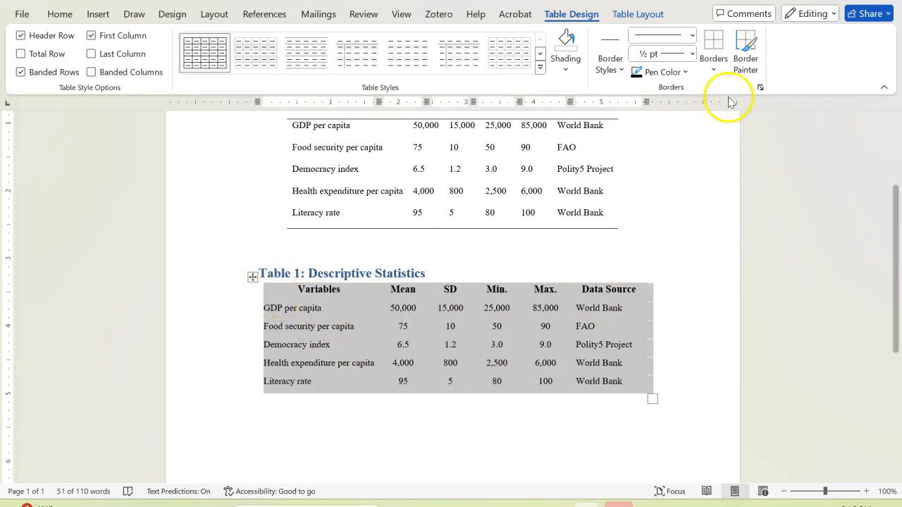
Add a top border and a bottom border to the new table as a whole
left_click(714, 71)
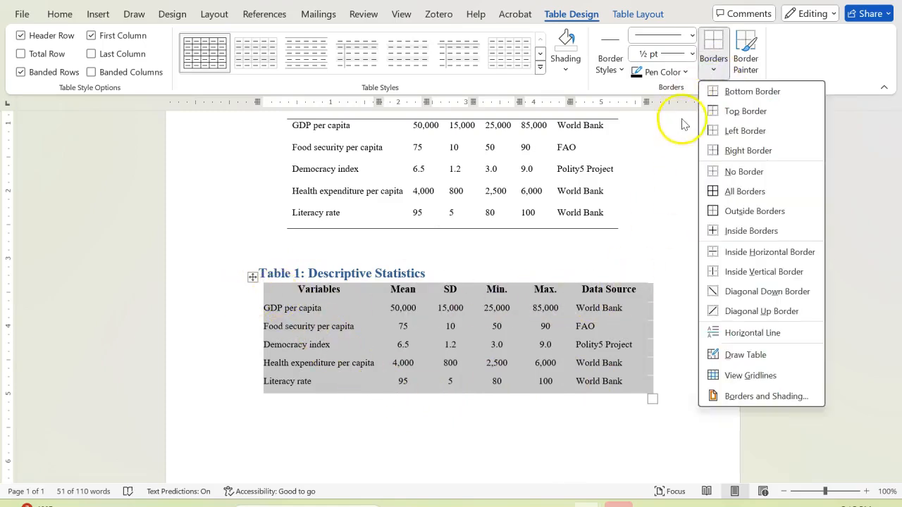
left_click(730, 111)
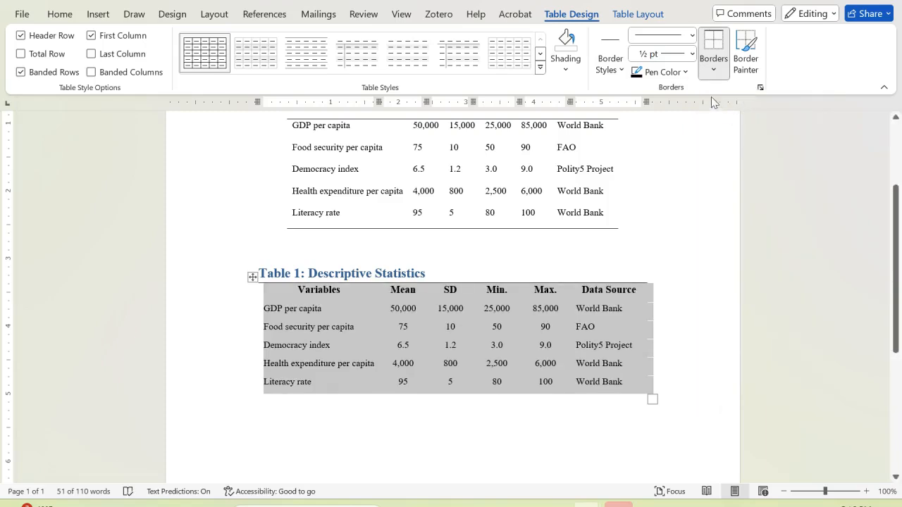
left_click(718, 76)
left_click(730, 92)
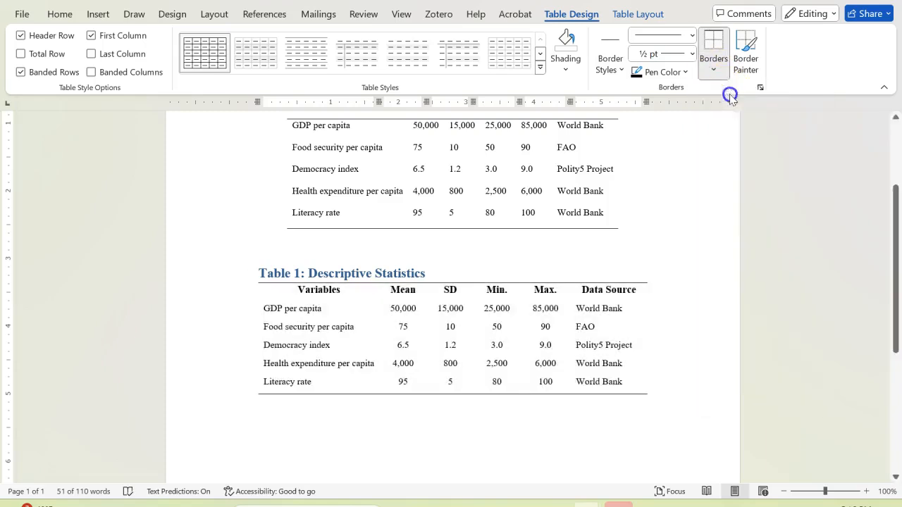
left_click(330, 310)
Add a bottom border under the header row of the new table, from Variables to Data Source
left_click_drag(274, 289, 598, 290)
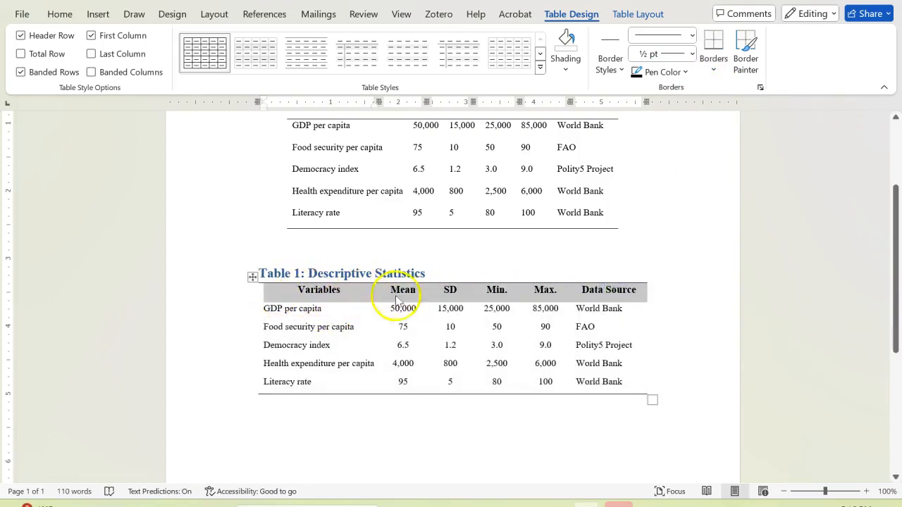
left_click(713, 71)
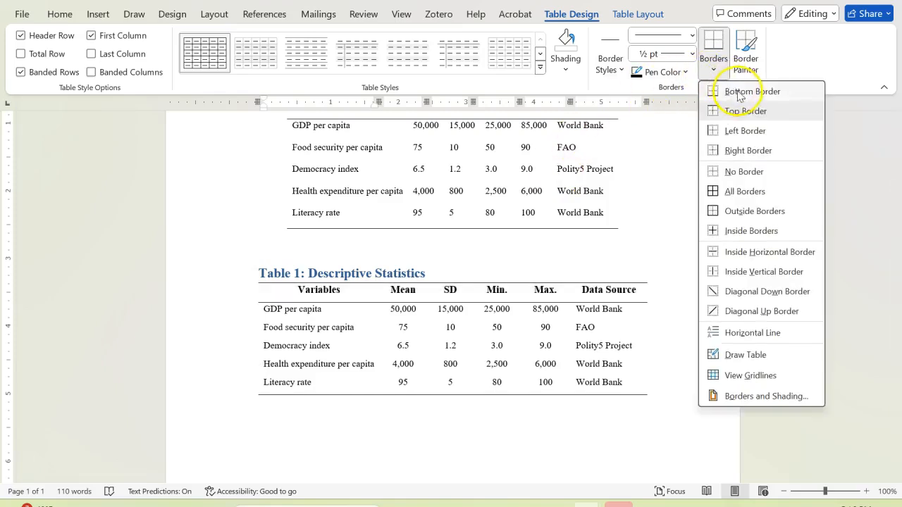
left_click(739, 97)
left_click(636, 371)
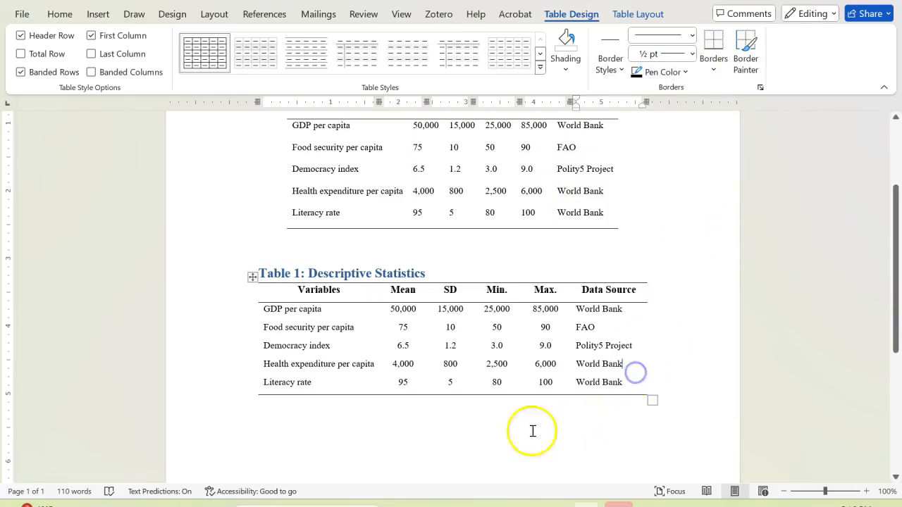
left_click(392, 426)
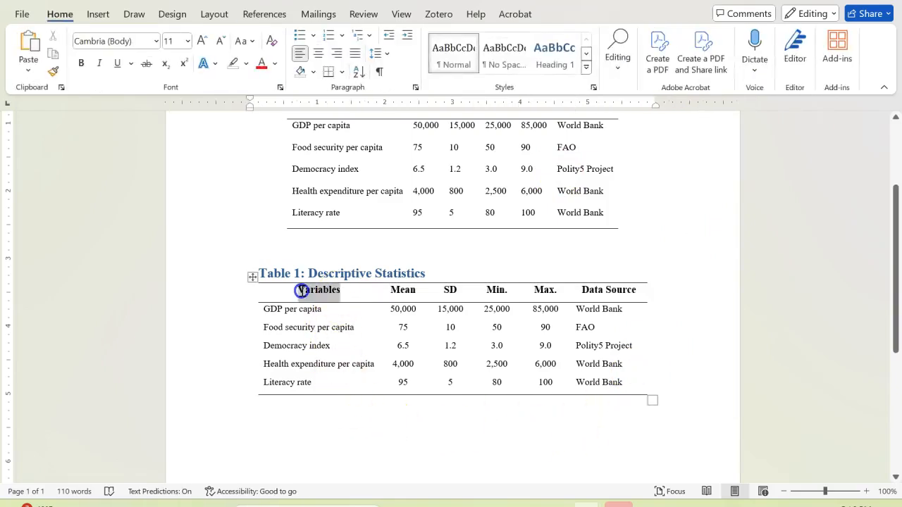
Left-align the Variables heading in the new table's header row
double_click(301, 291)
left_click(71, 16)
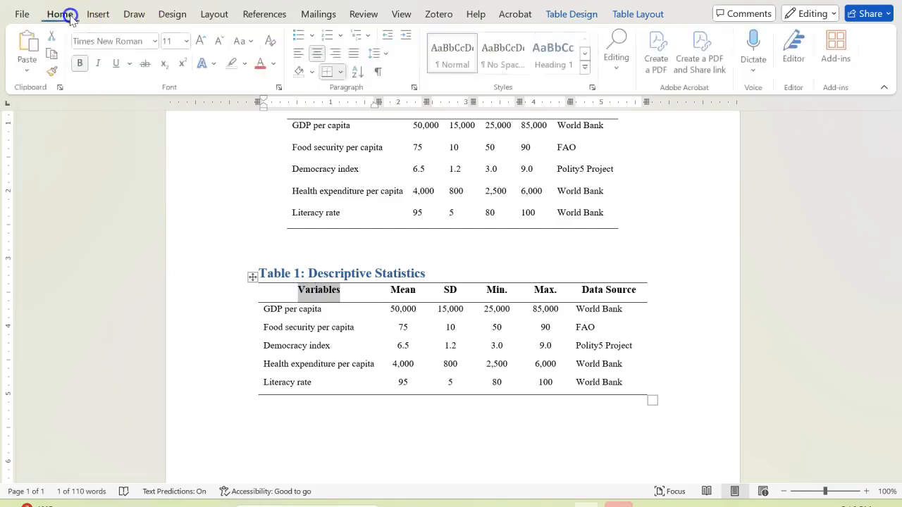
left_click(300, 55)
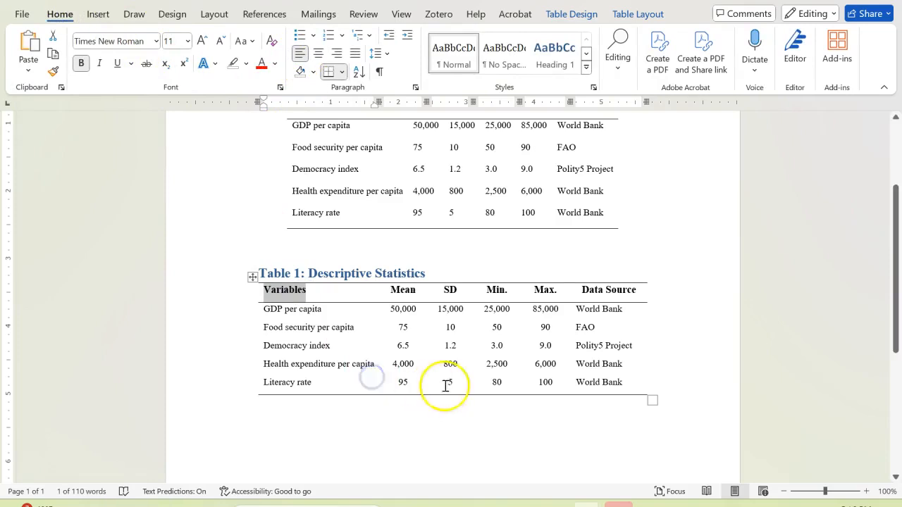
left_click(637, 381)
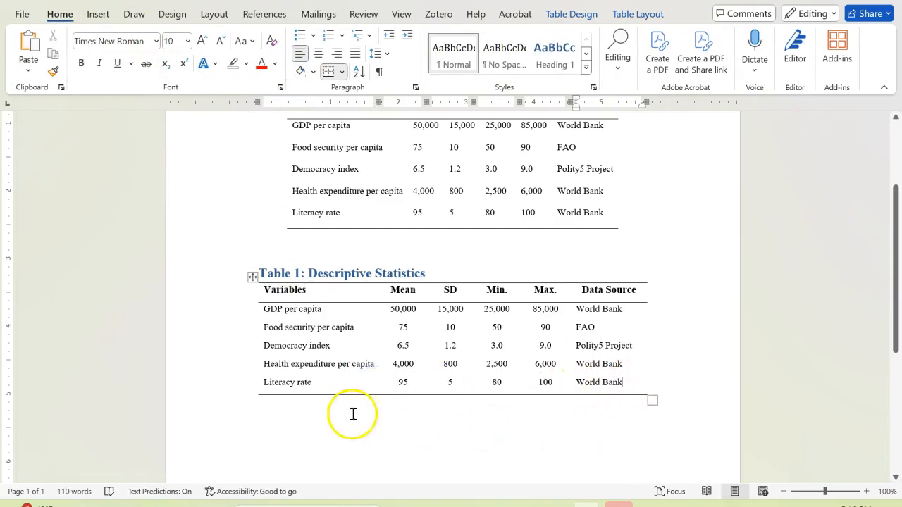
left_click(320, 413)
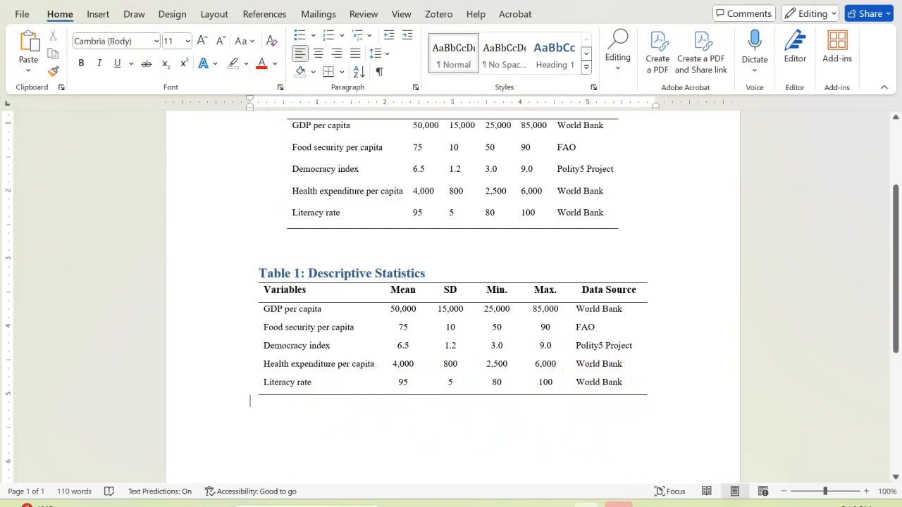